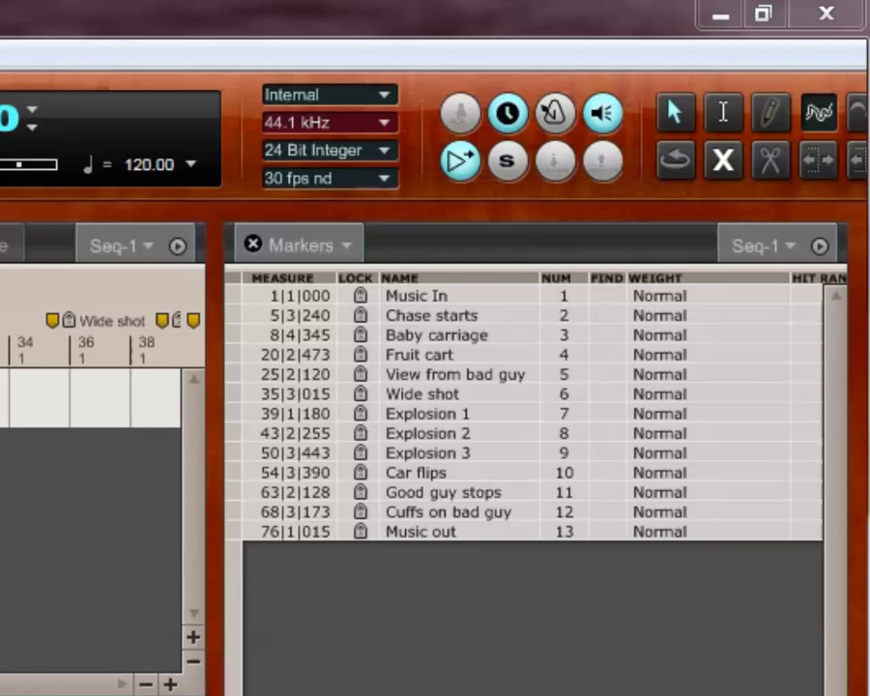
- Unlock the Music out marker and open the Find Tempo for Locked Markers window
click(360, 532)
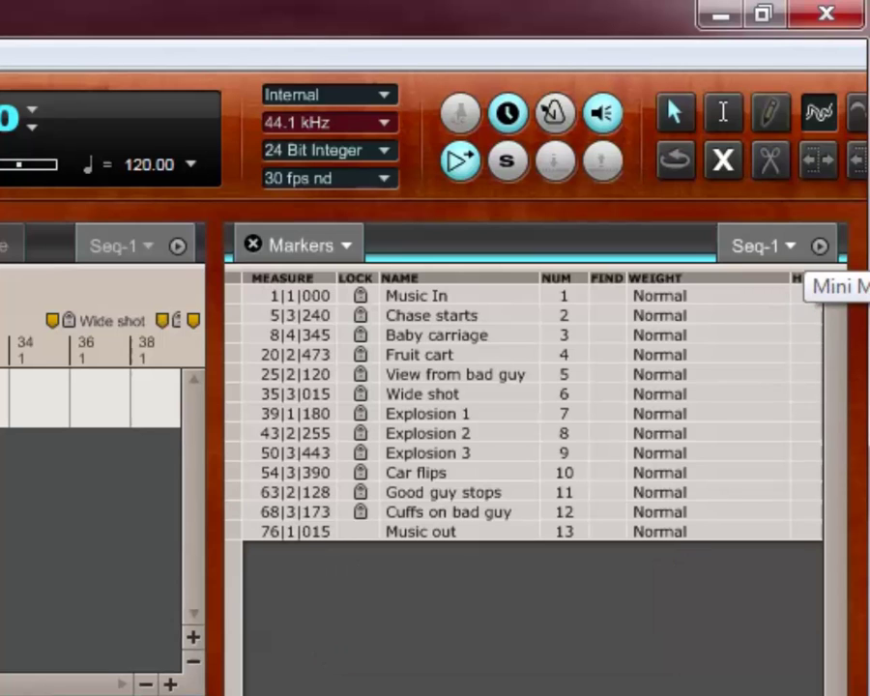
click(820, 247)
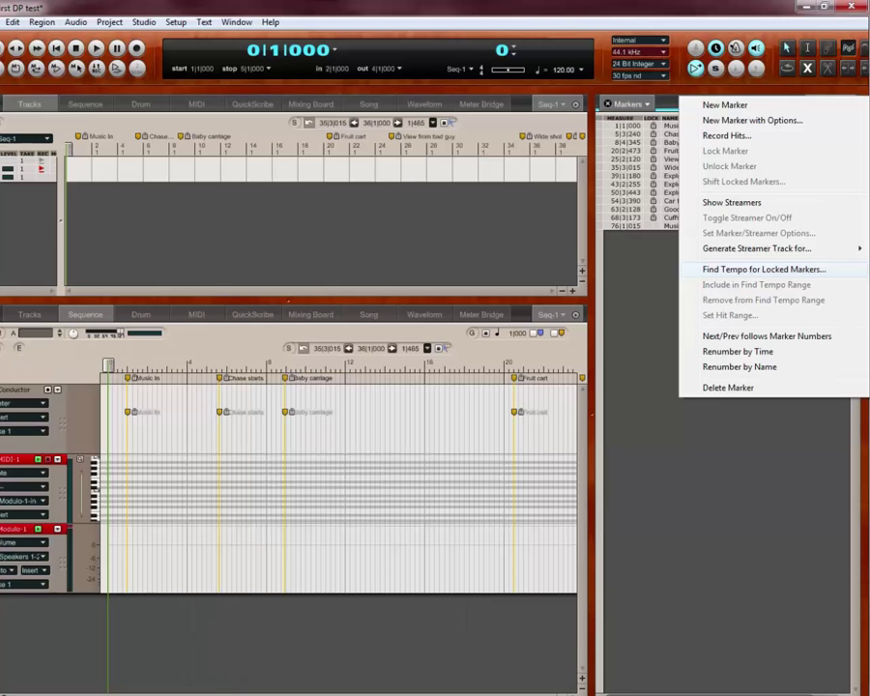
click(764, 269)
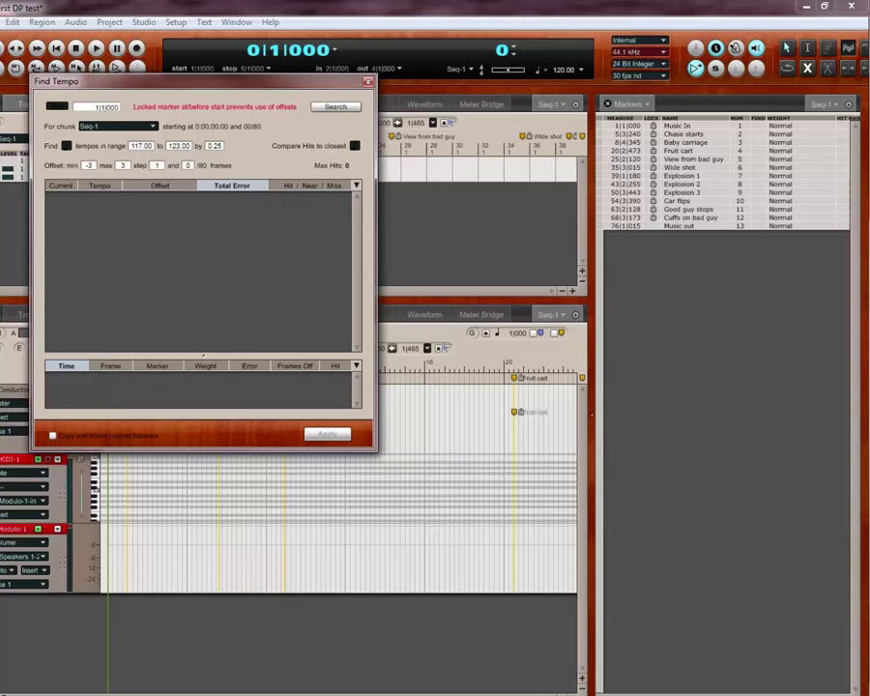
drag(203, 82, 305, 228)
drag(198, 227, 306, 201)
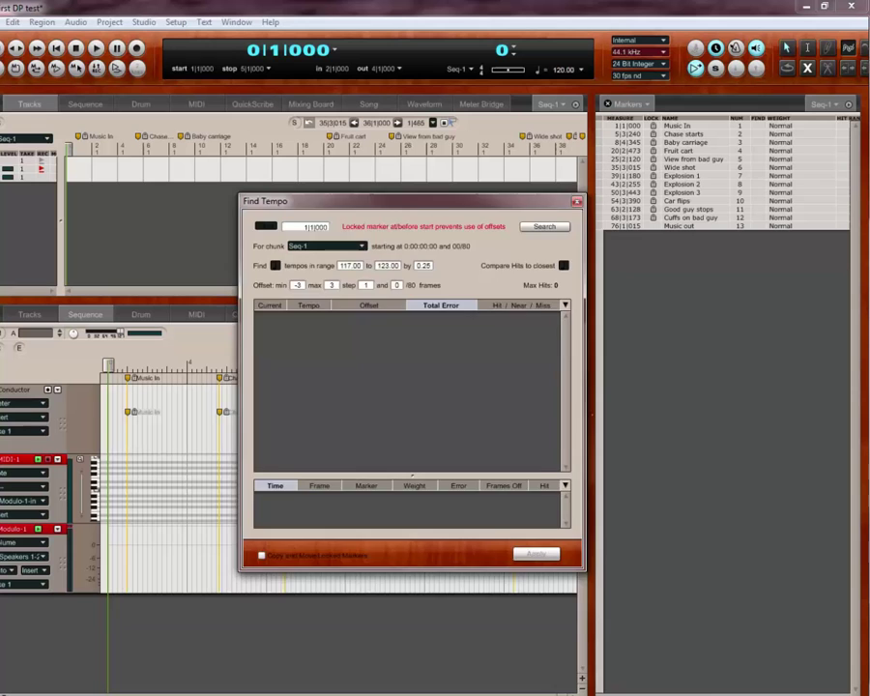
drag(305, 201, 425, 331)
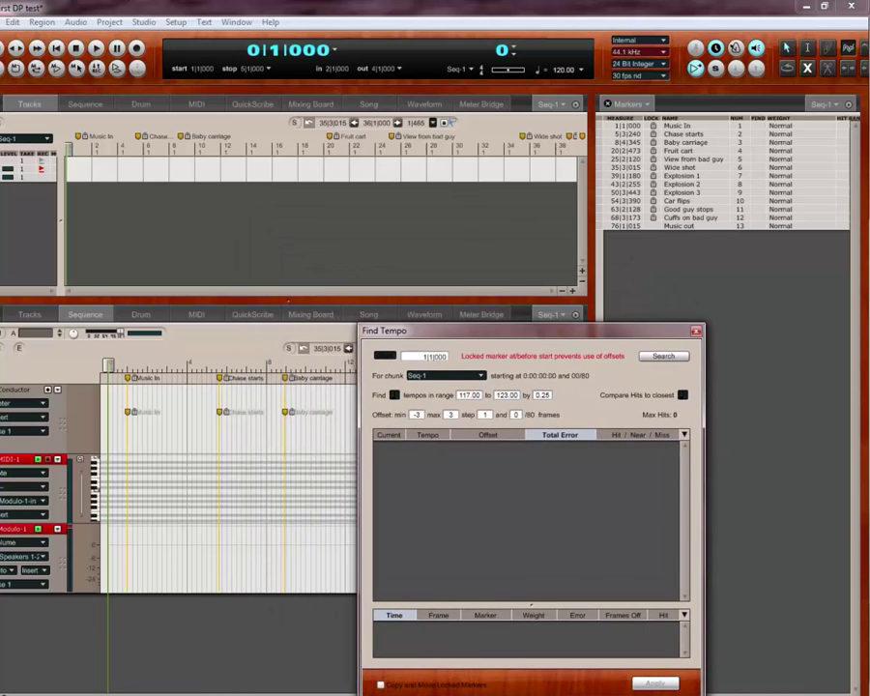
- Zoom the Tracks overview to show about the first 19 measures and bring the Find Tempo window back into view
key(ctrl+w)
key(ctrl+Right)
key(ctrl+Right)
key(ctrl+Right)
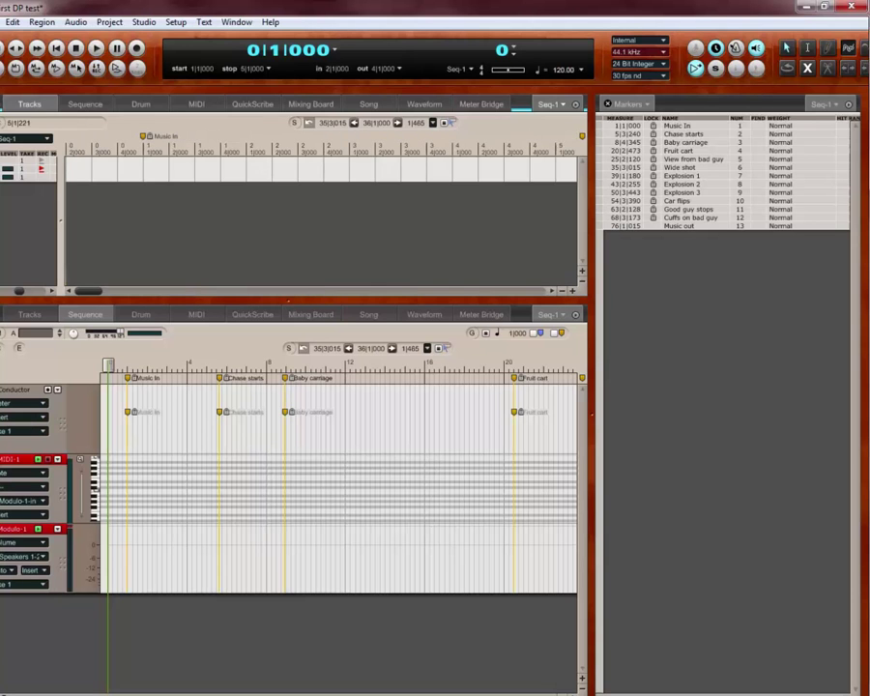
click(562, 291)
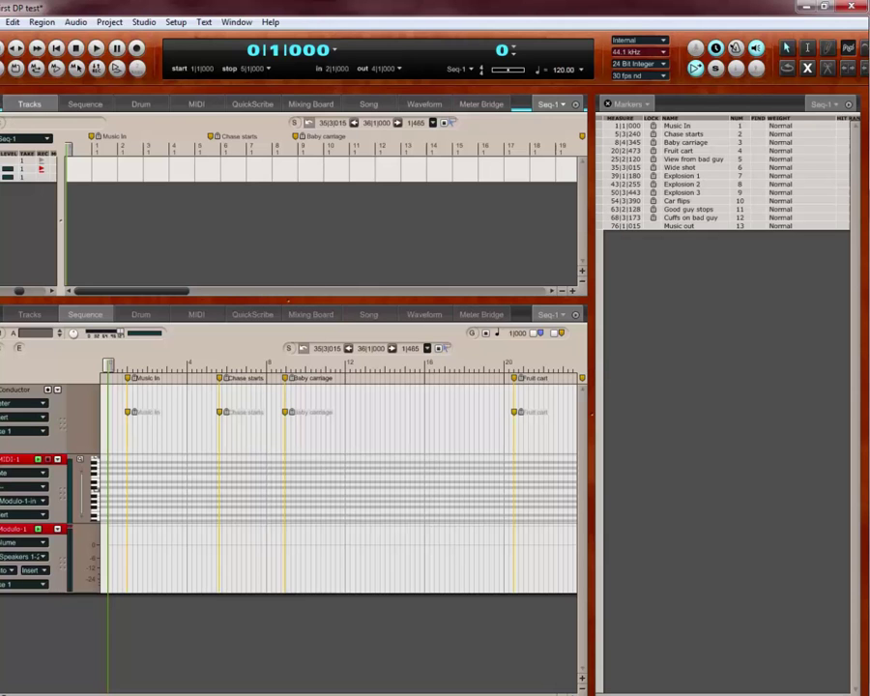
key(alt+Tab)
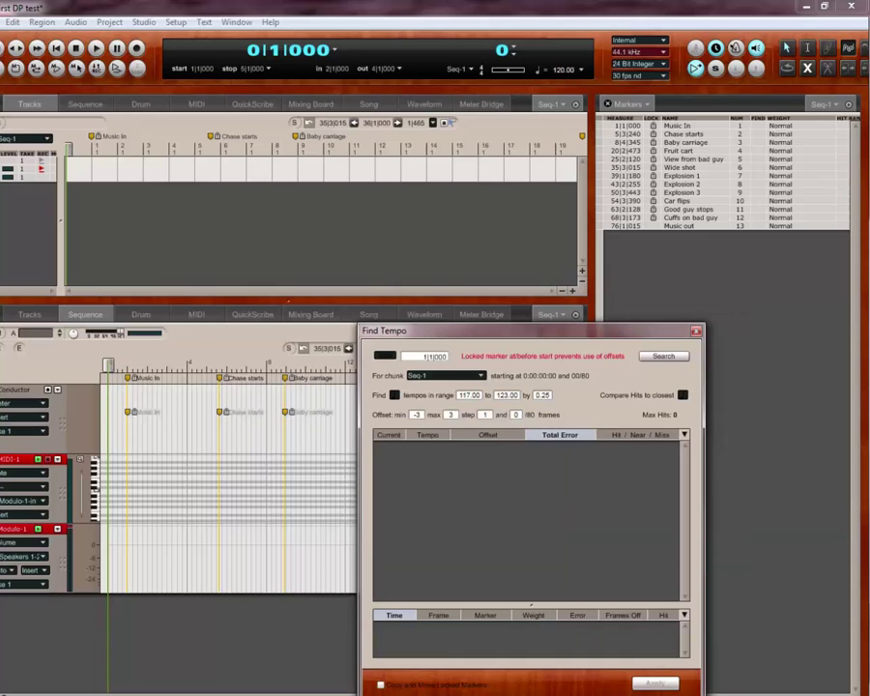
drag(530, 331, 531, 256)
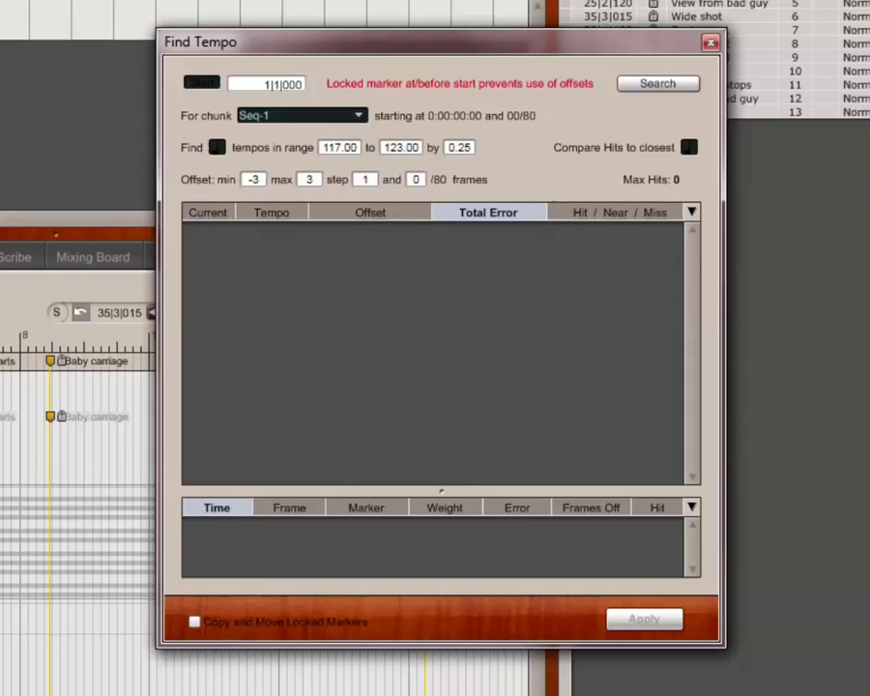
drag(443, 42, 183, 85)
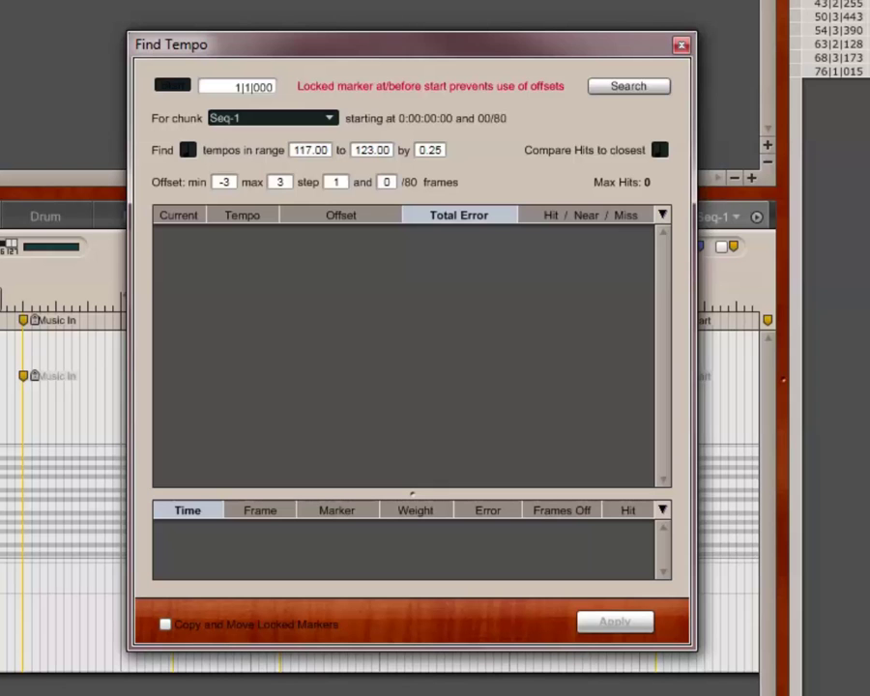
- Try measure 0 as the Find Tempo start point and return it to measure 1
click(236, 87)
text(0)
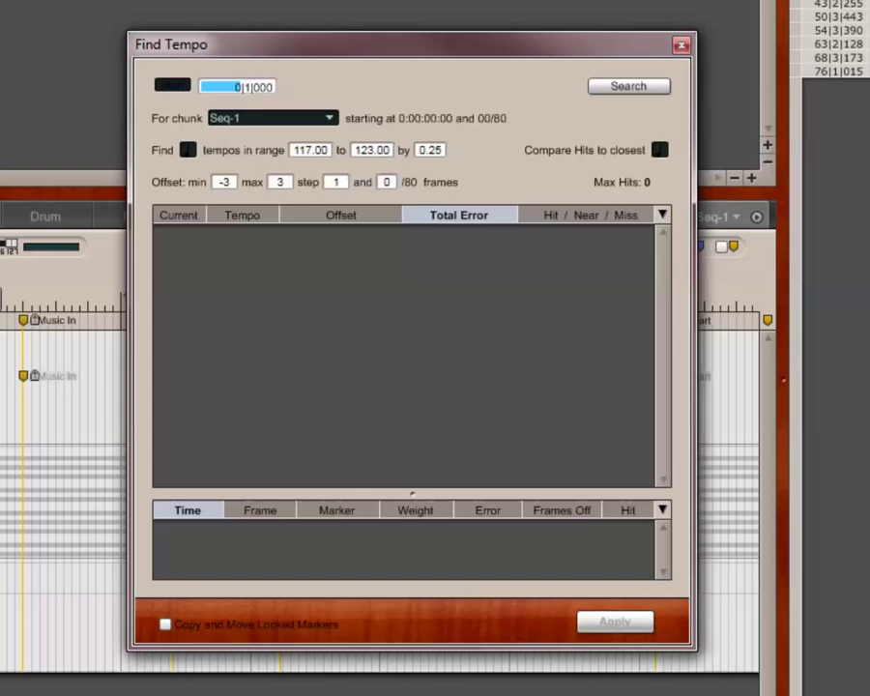
text(1)
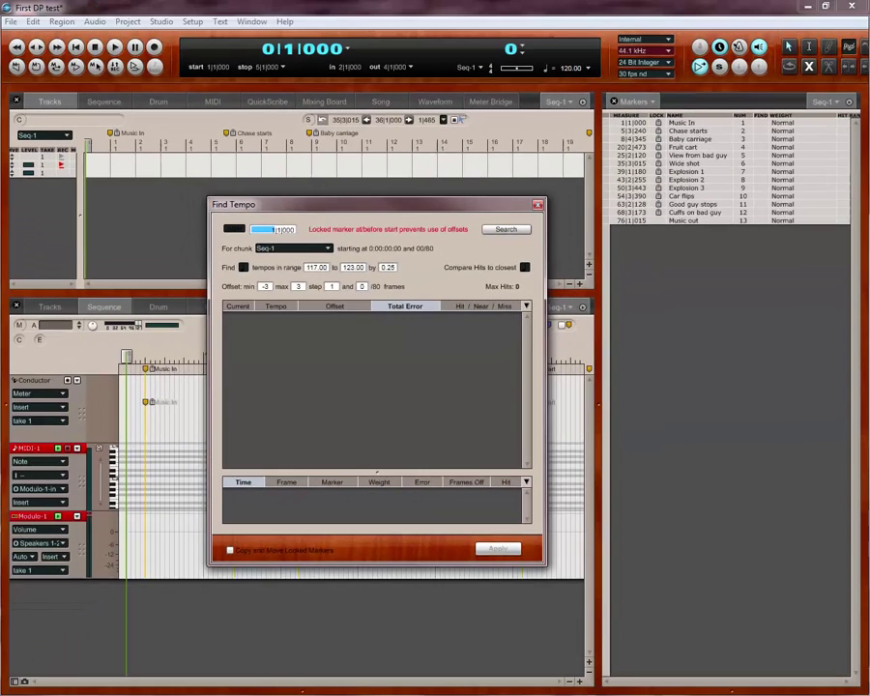
- Widen the Markers list and include every marker from Music In through Cuffs on bad guy in the tempo search
drag(290, 204, 151, 96)
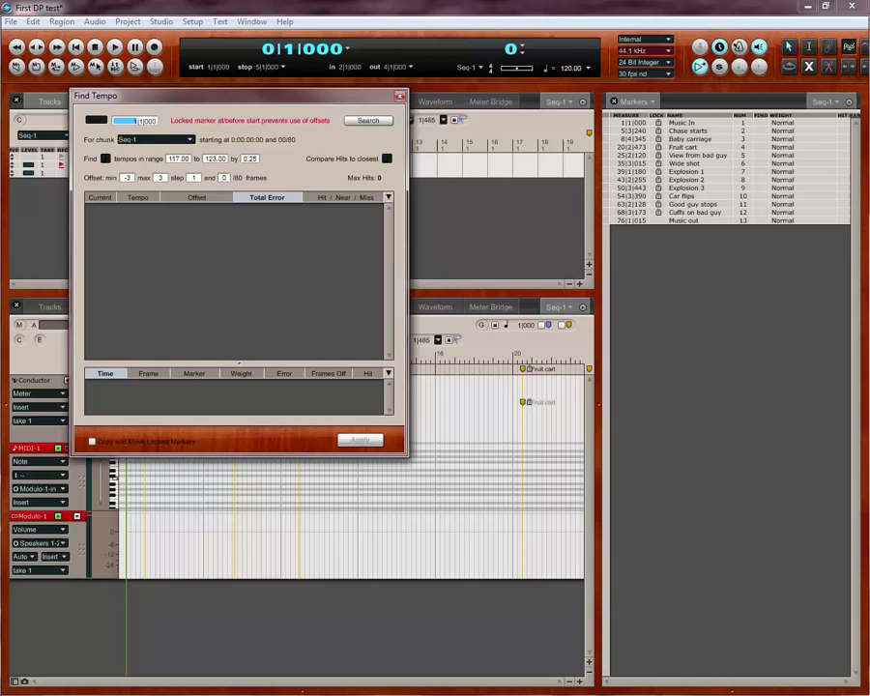
drag(597, 406, 444, 405)
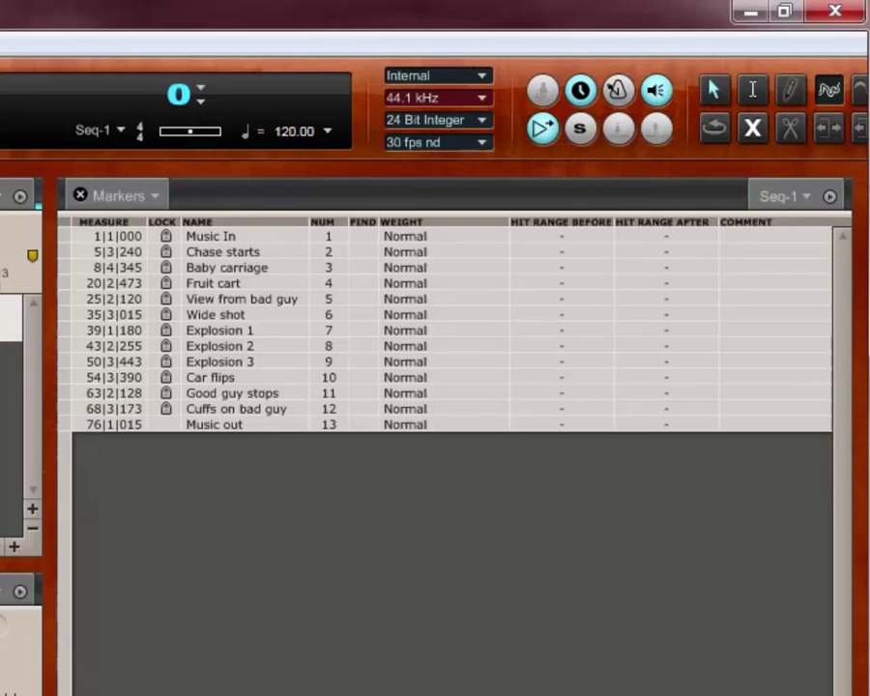
click(364, 236)
drag(364, 236, 364, 409)
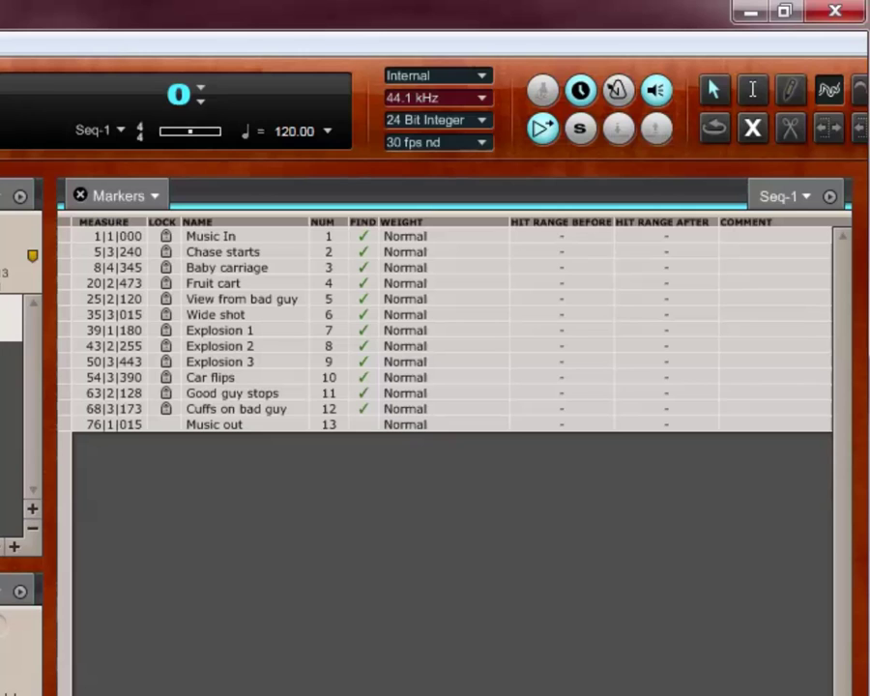
- Set the weight of the Music In and Chase starts markers to Very Important
click(405, 236)
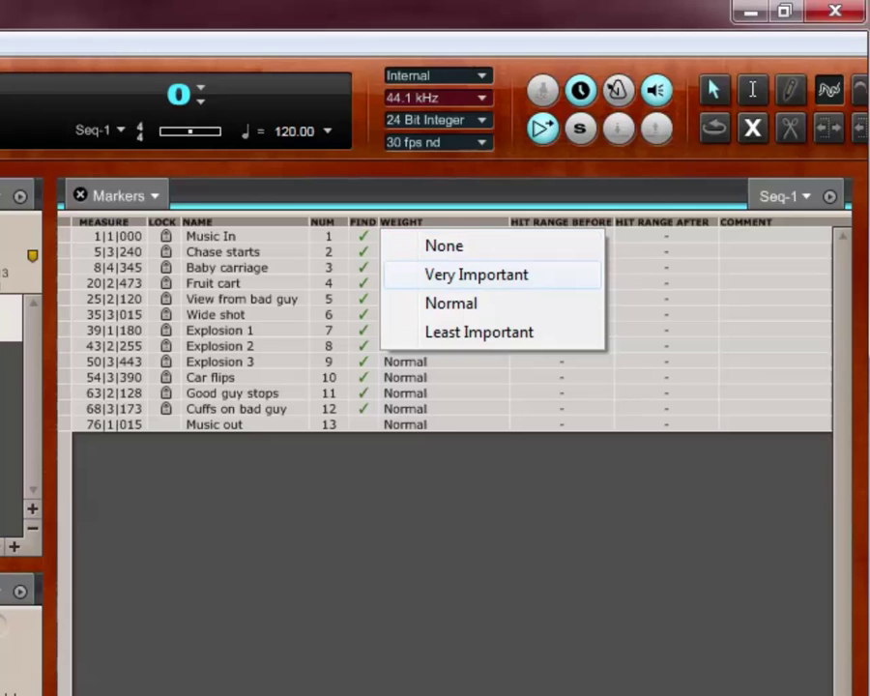
click(477, 274)
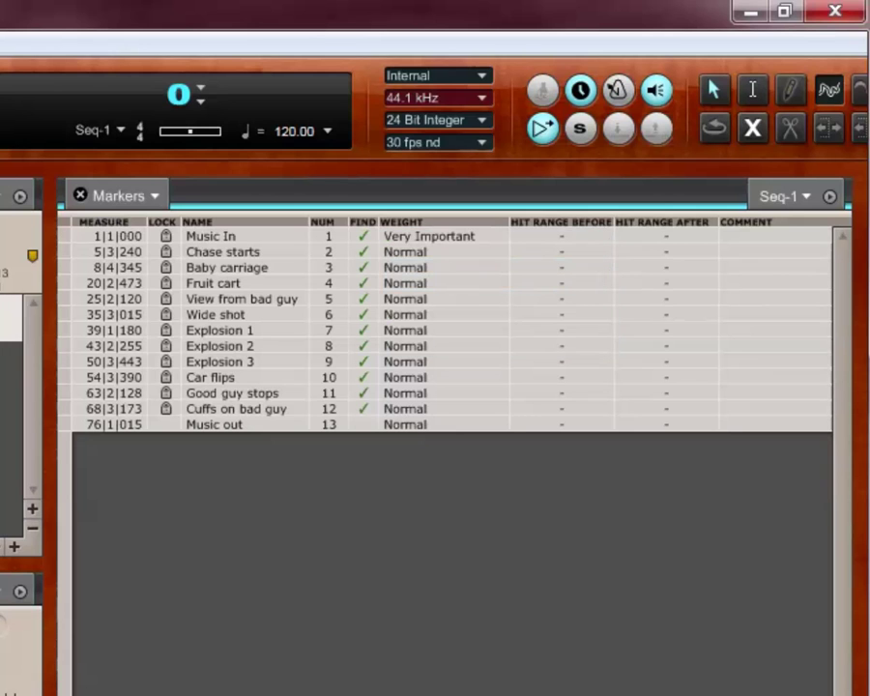
click(416, 252)
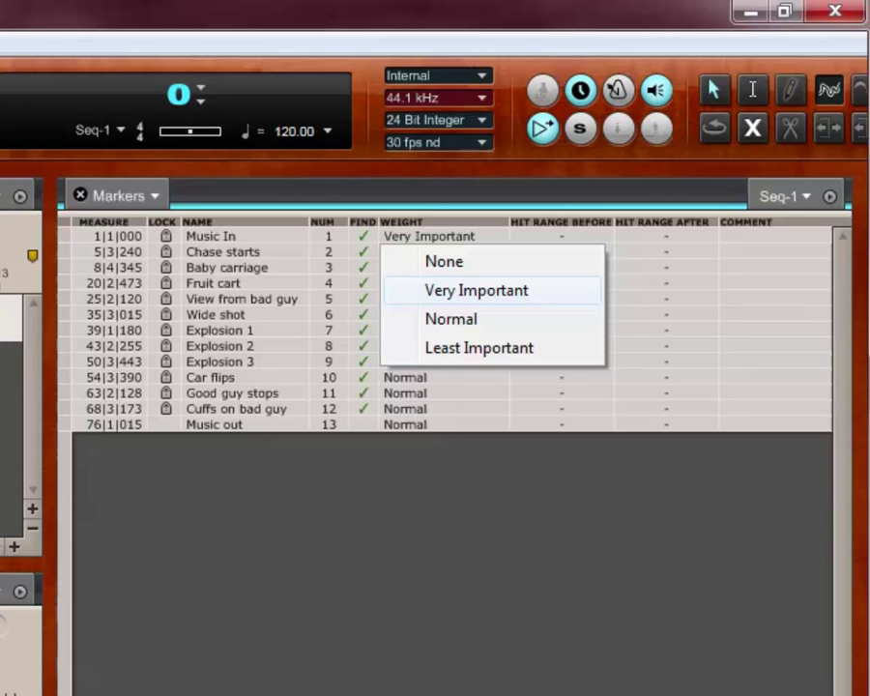
click(477, 290)
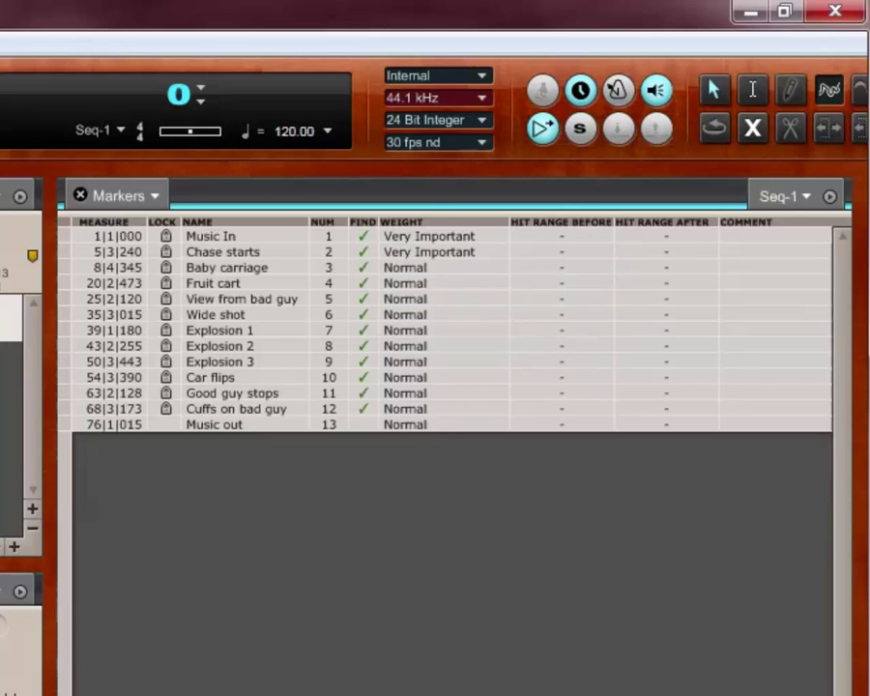
click(406, 267)
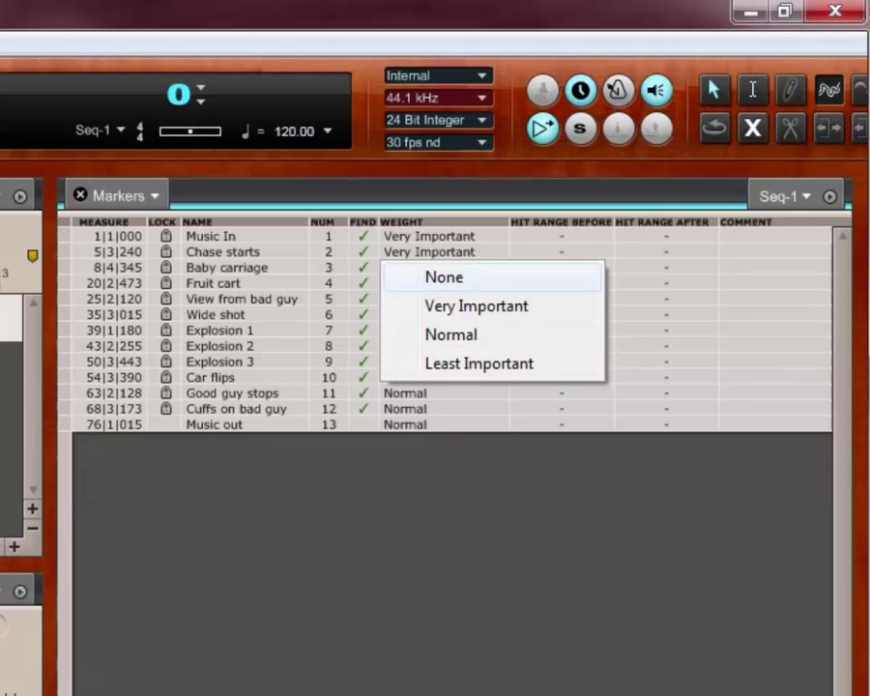
click(244, 284)
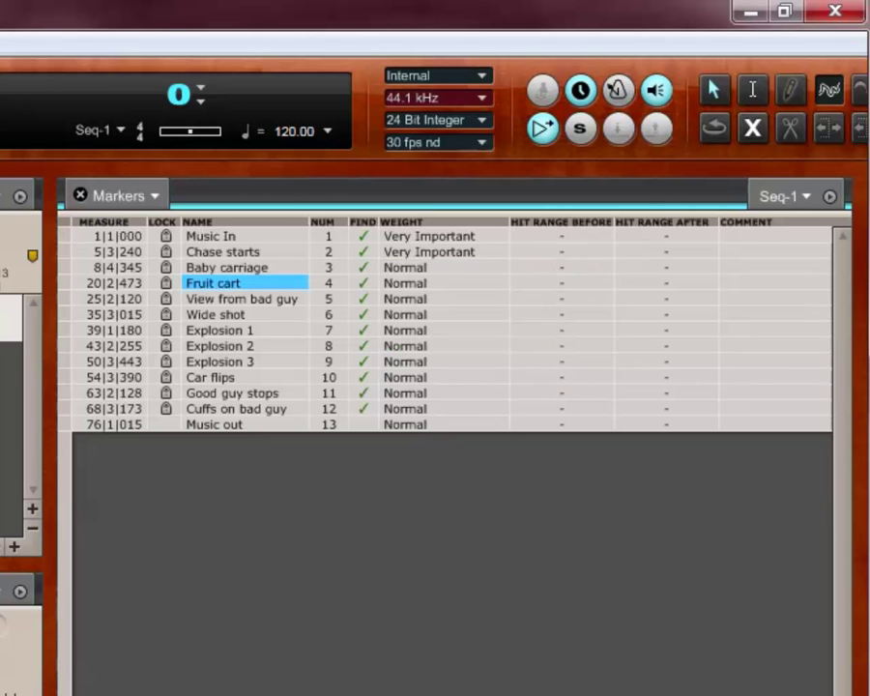
- Set the Fruit cart marker's weight to Least Important and the View from bad guy marker's weight to Very Important
click(406, 284)
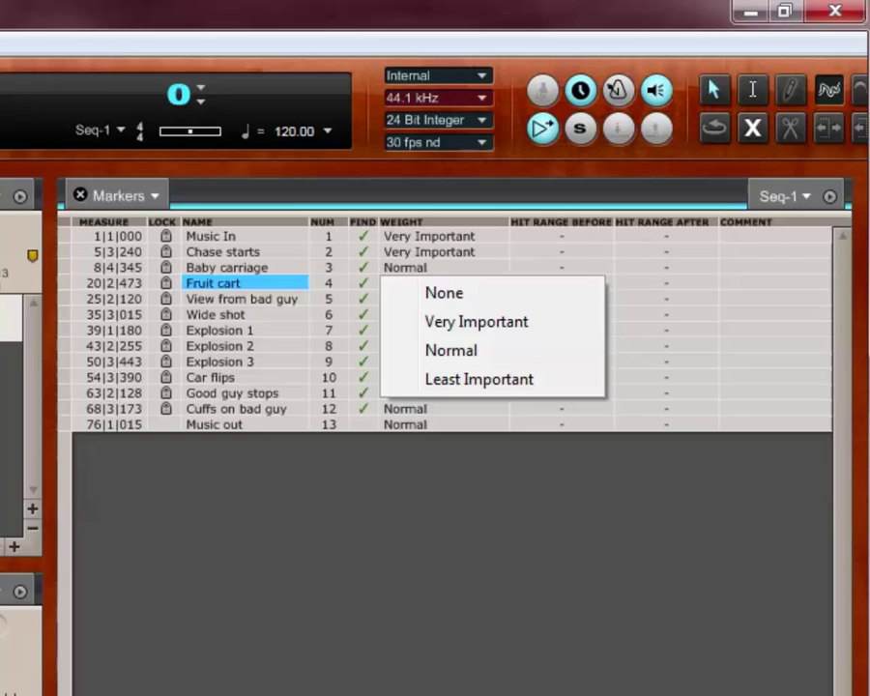
click(478, 379)
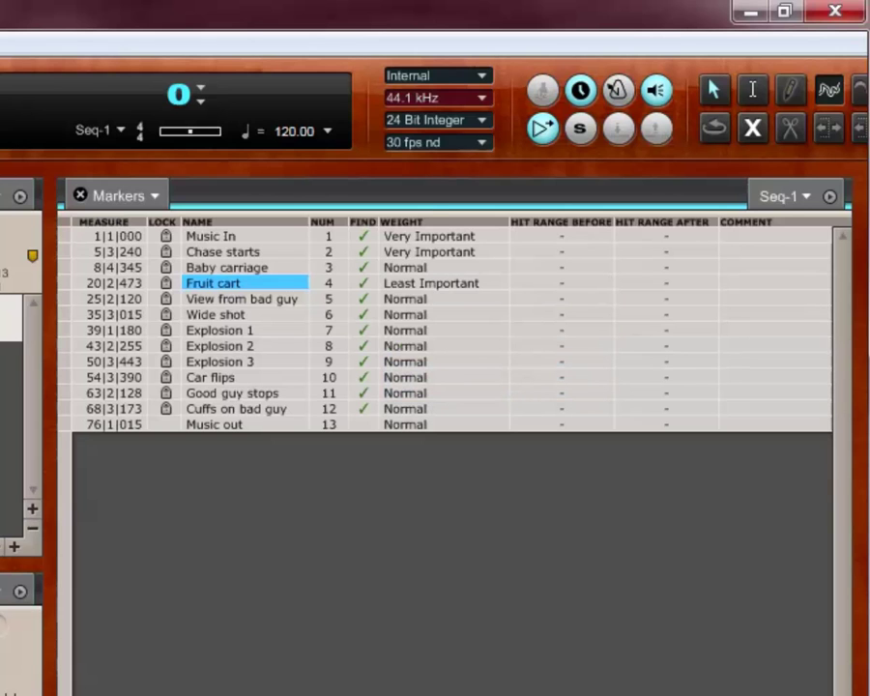
click(406, 299)
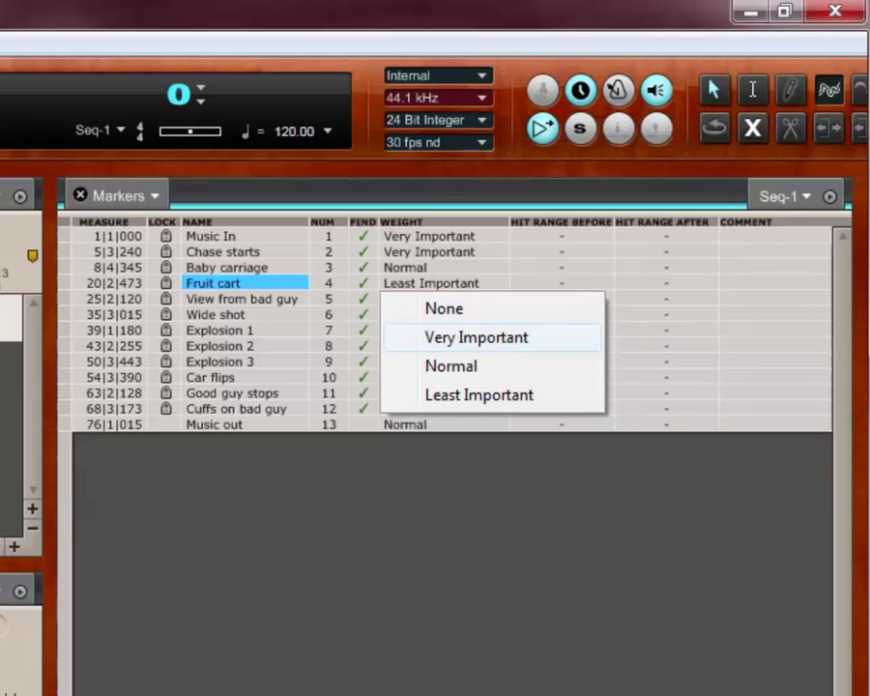
click(477, 338)
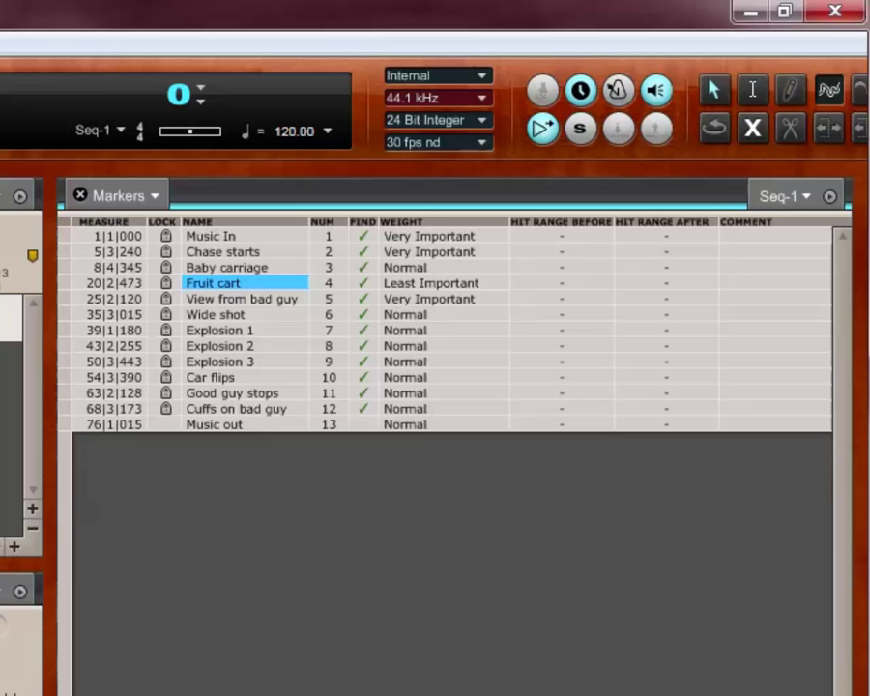
- Weight the explosion markers: Explosion 1 as Normal, Explosion 2 as Least Important and Explosion 3 as Very Important
click(406, 331)
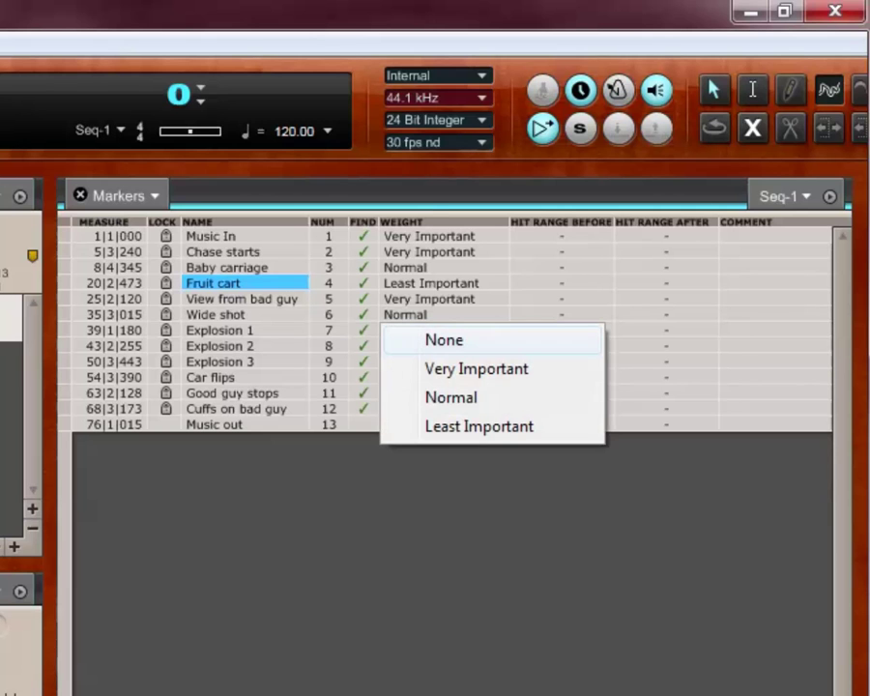
key(Down)
key(Down)
key(Return)
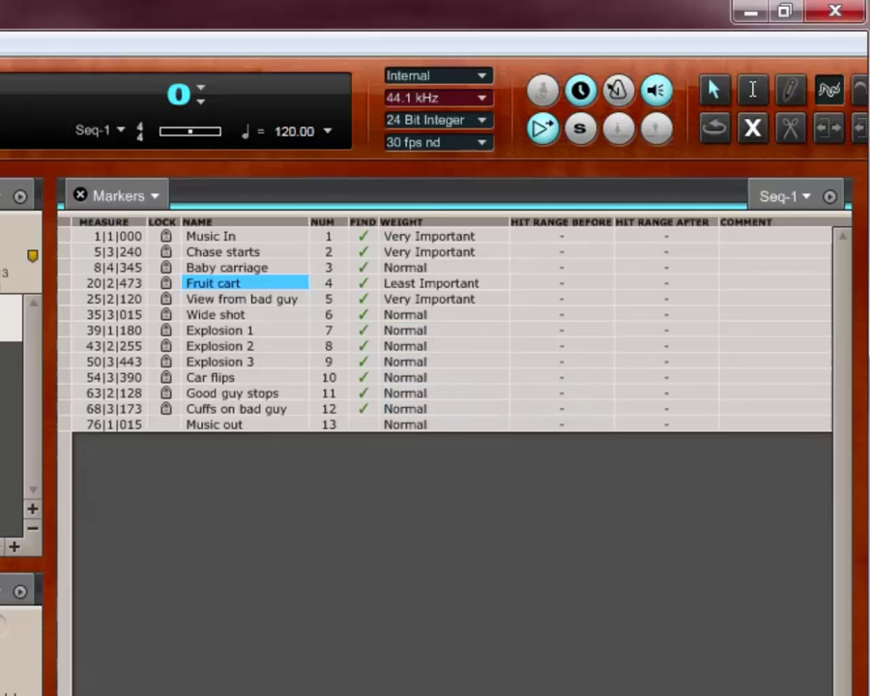
click(406, 330)
key(Down)
key(Down)
key(Down)
key(Down)
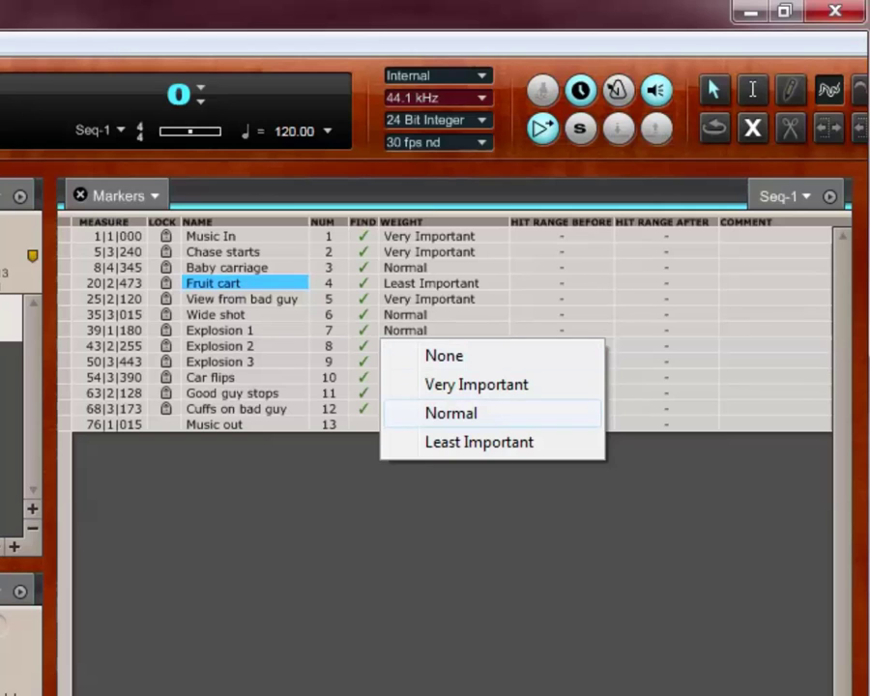
key(Return)
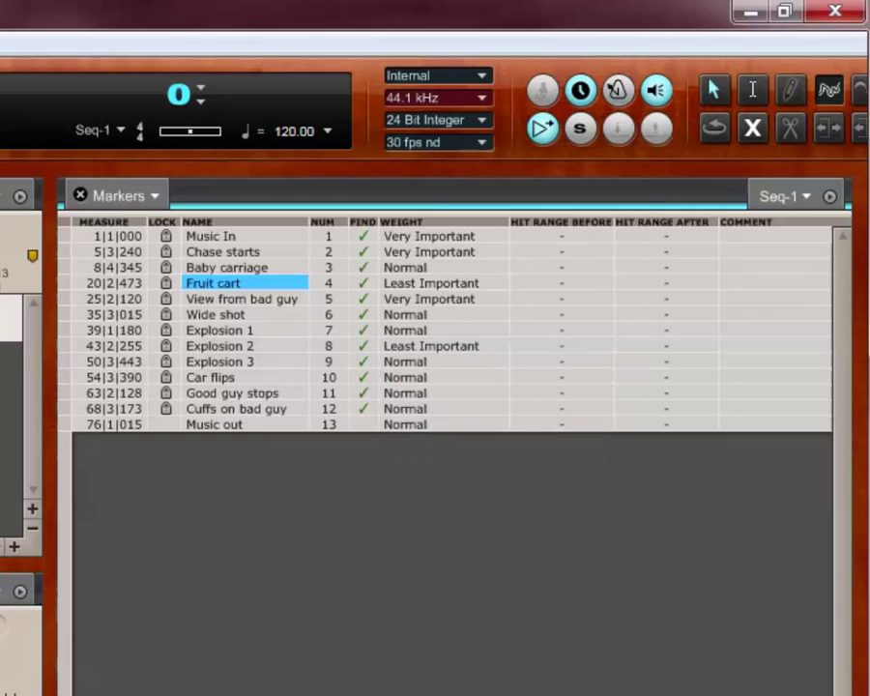
click(407, 361)
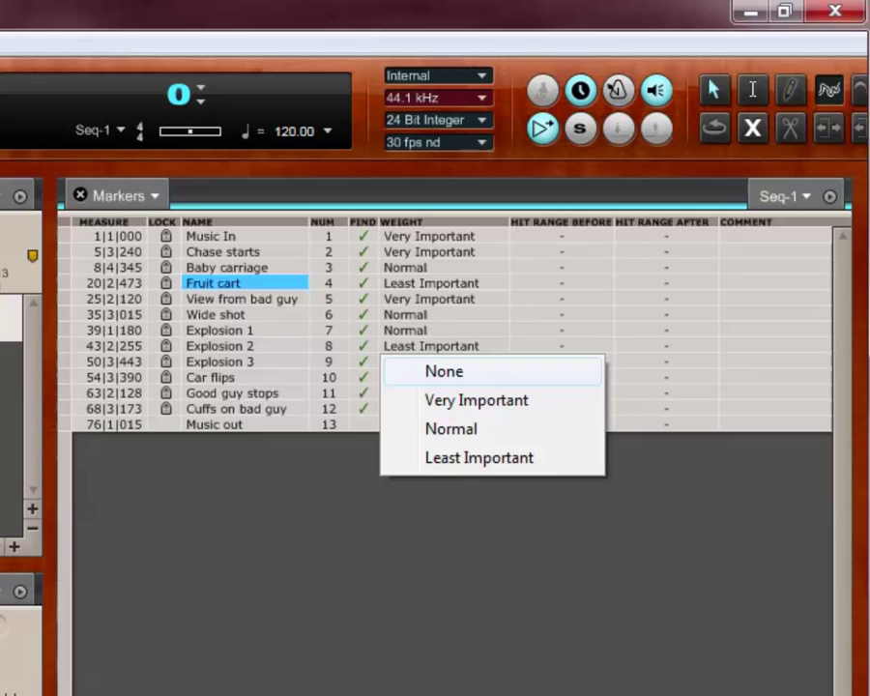
click(474, 399)
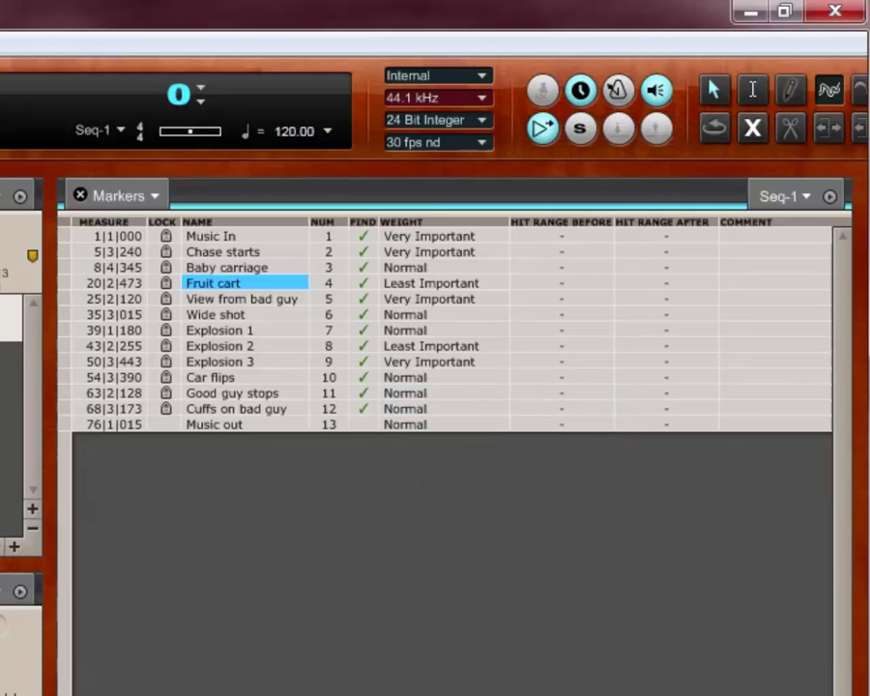
- Set the Car flips marker's weight to Least Important and the Cuffs on bad guy marker's weight to Very Important
click(406, 377)
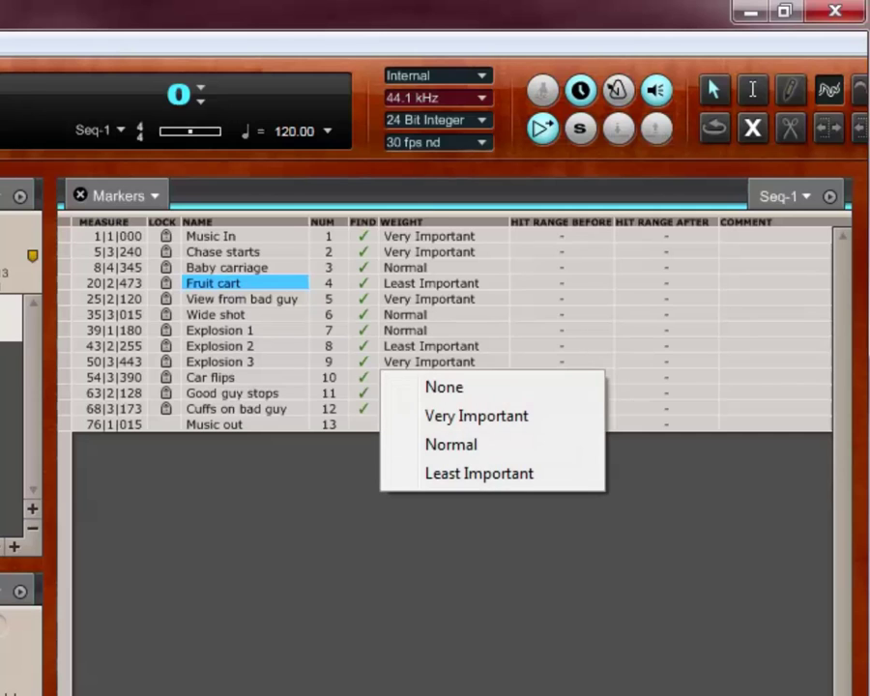
key(Down)
key(Down)
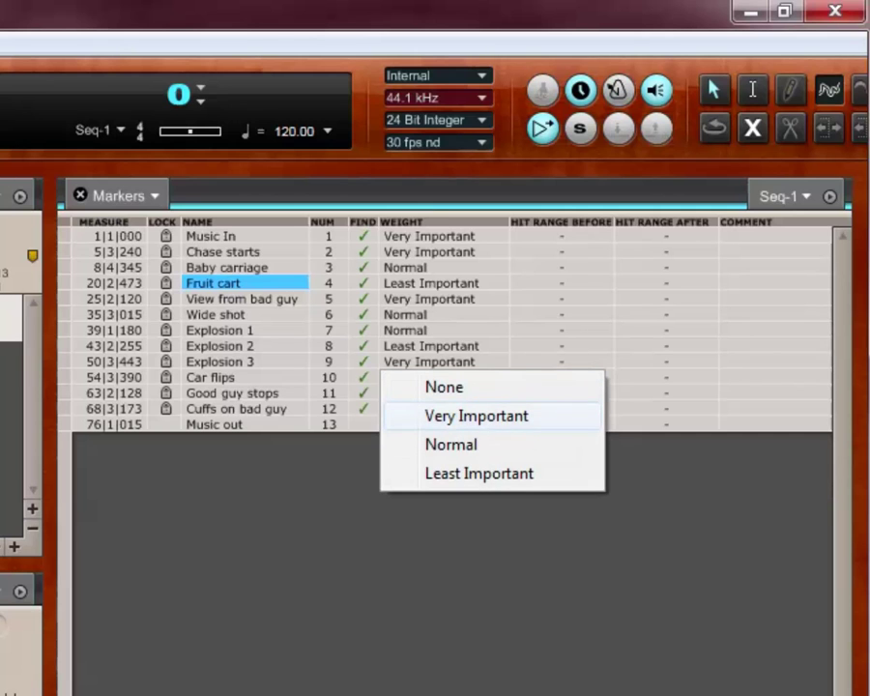
key(Down)
key(Down)
key(Return)
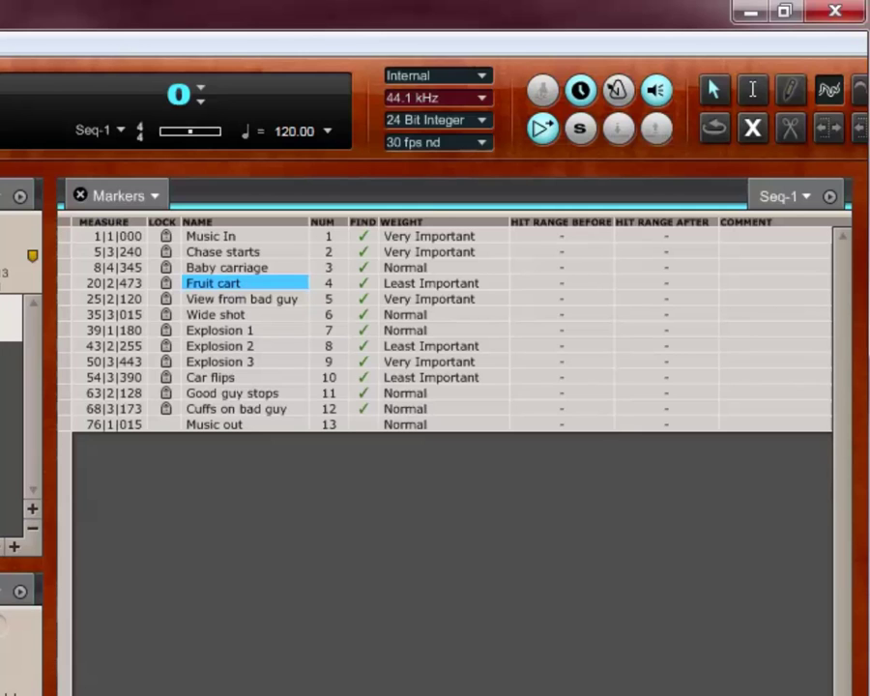
click(407, 408)
key(Return)
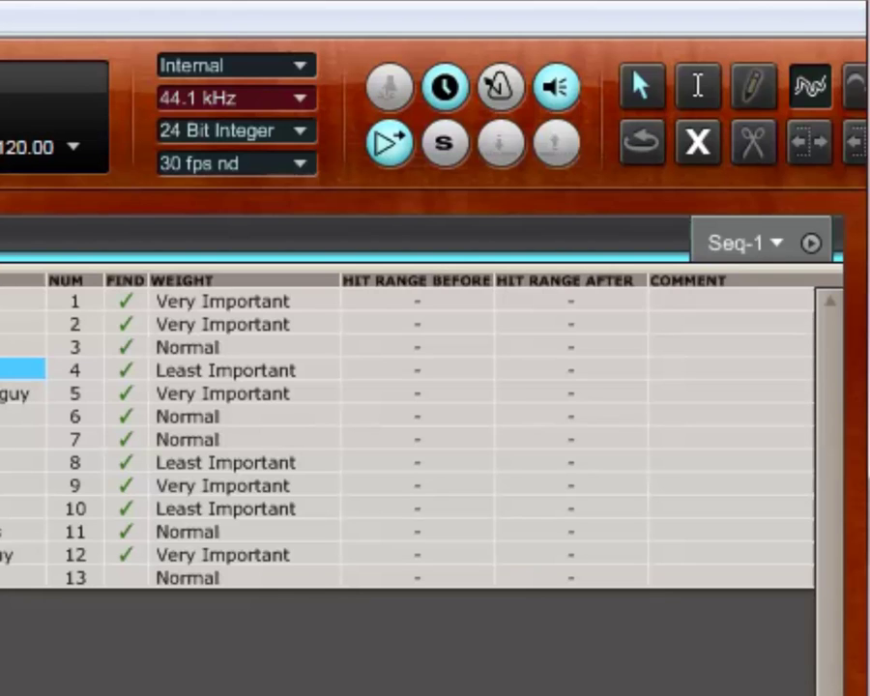
- Set the Chase starts marker's hit range to 0:00:00:03 before and 0:00:00:03 after
double_click(417, 302)
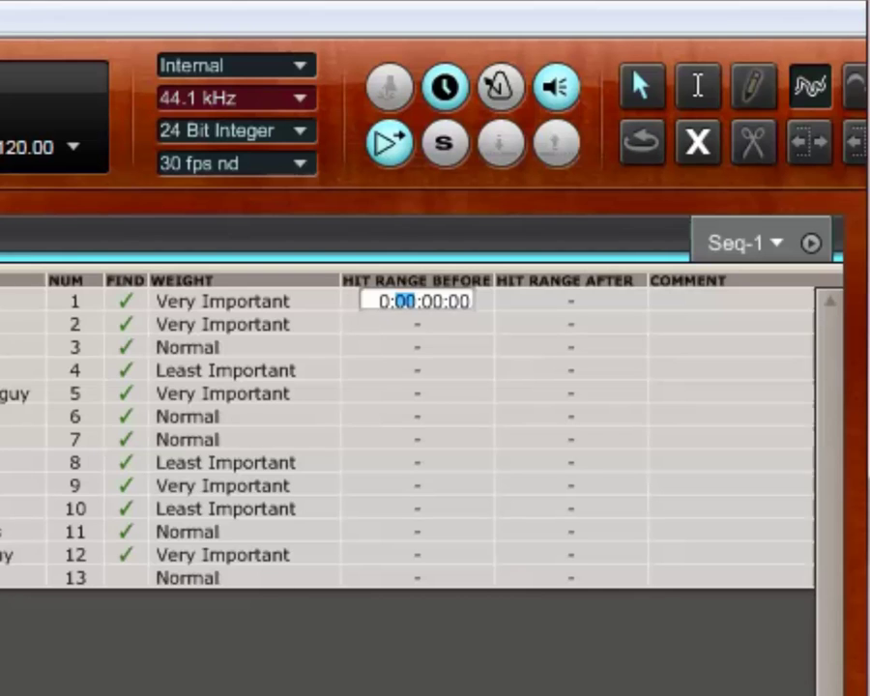
click(223, 302)
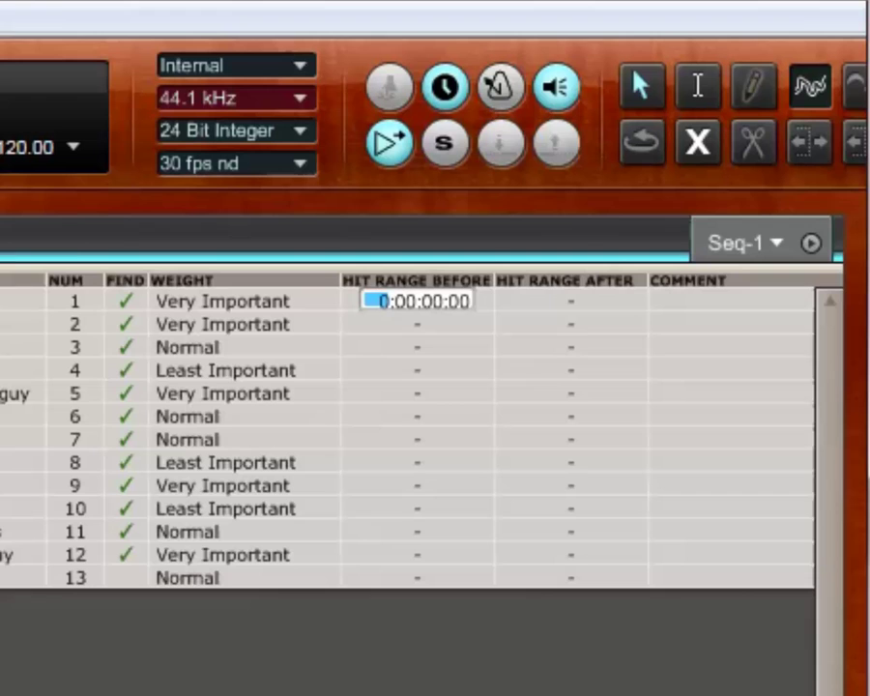
click(406, 324)
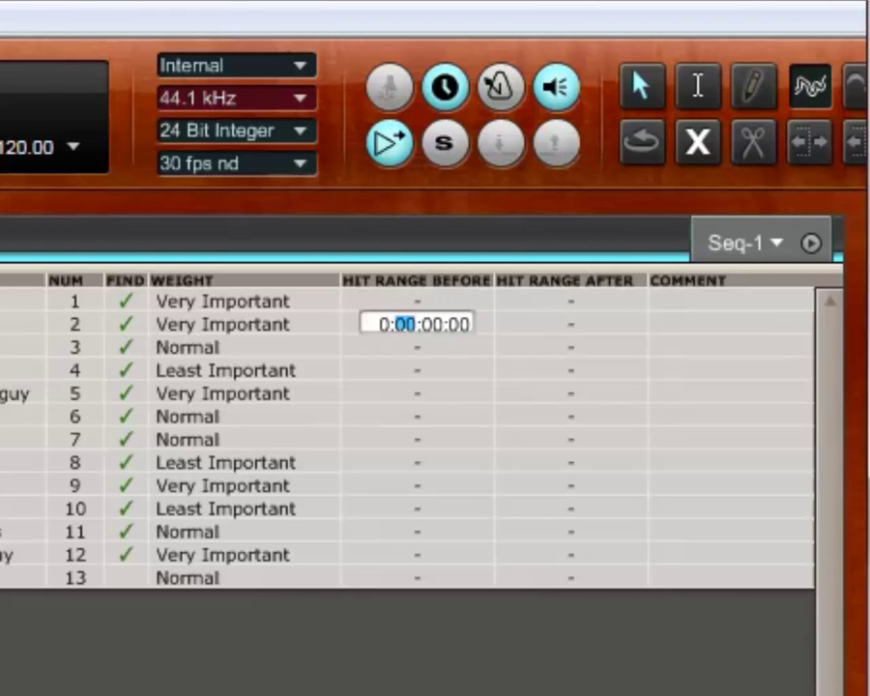
click(460, 324)
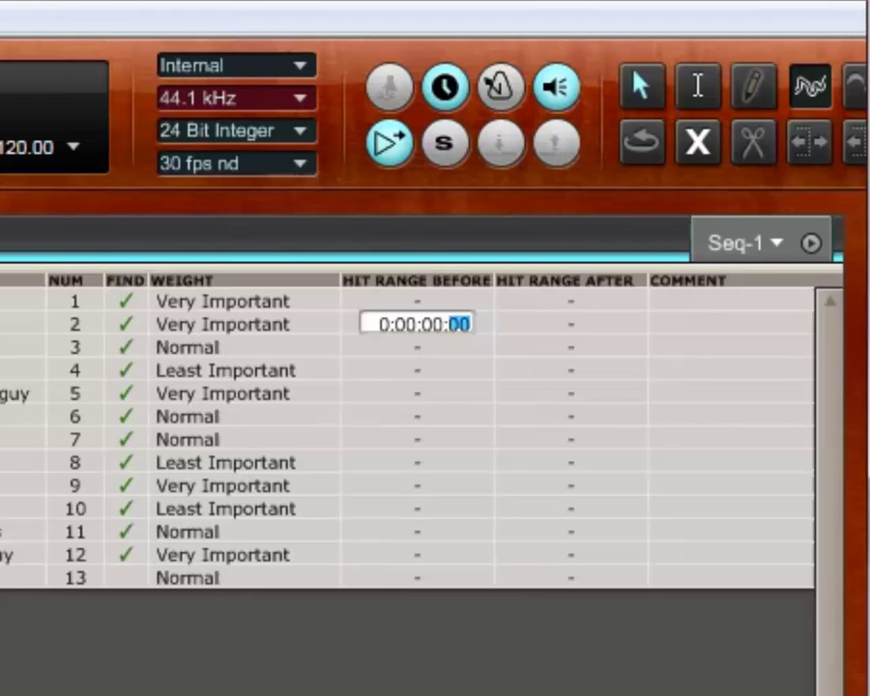
text(3)
key(Tab)
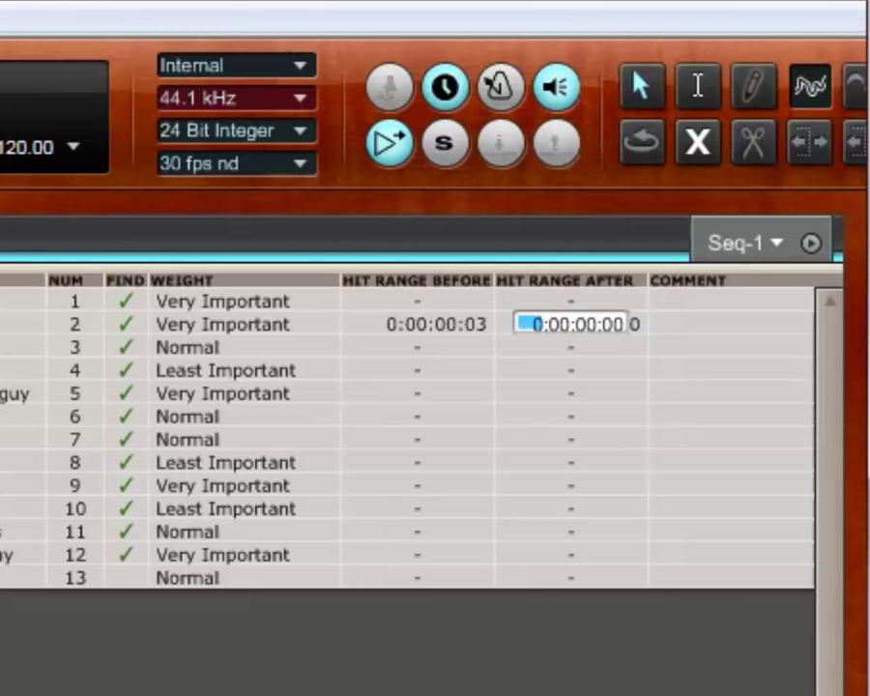
click(613, 325)
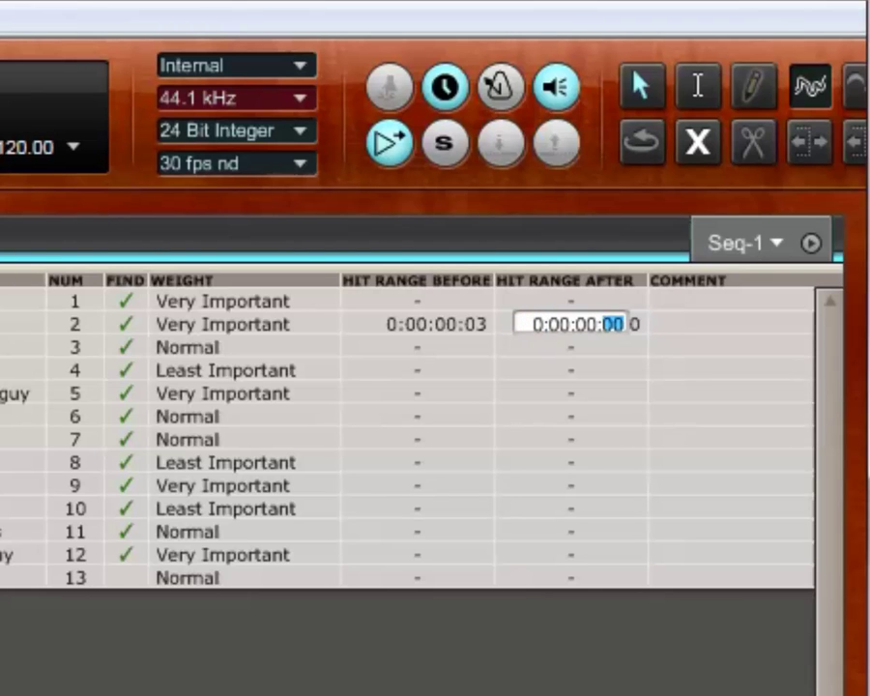
text(3)
- Set the View from bad guy marker's hit range to 0:00:00:01 before and 0:00:00:01 after
click(406, 394)
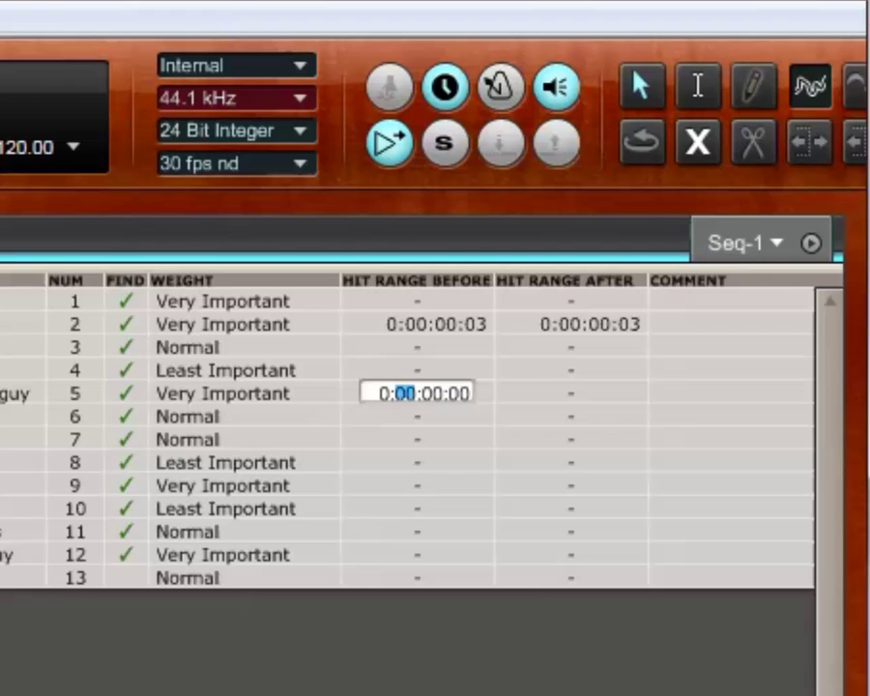
key(Tab)
key(Tab)
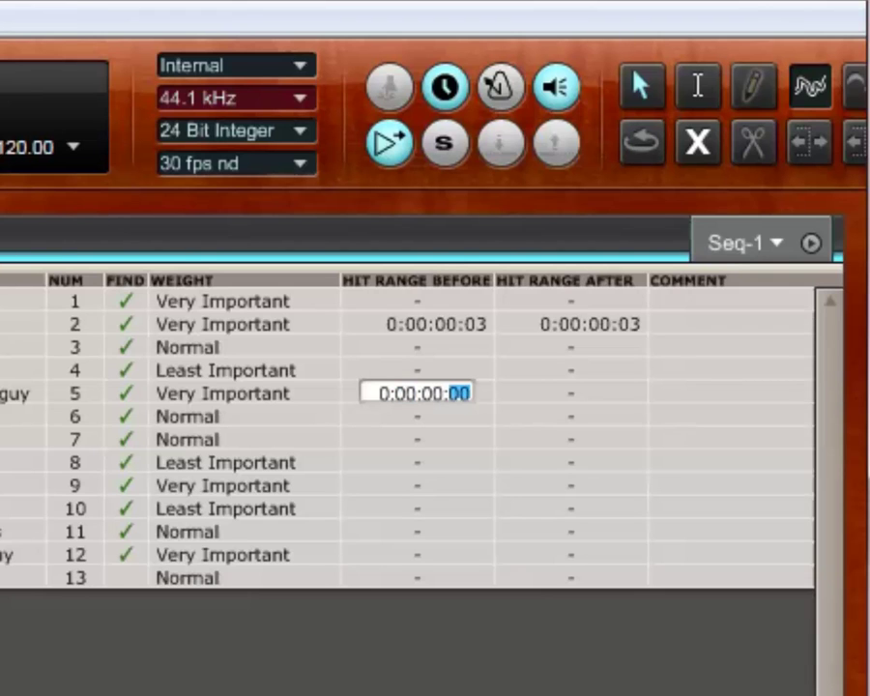
text(1)
key(Tab)
key(Tab)
key(Tab)
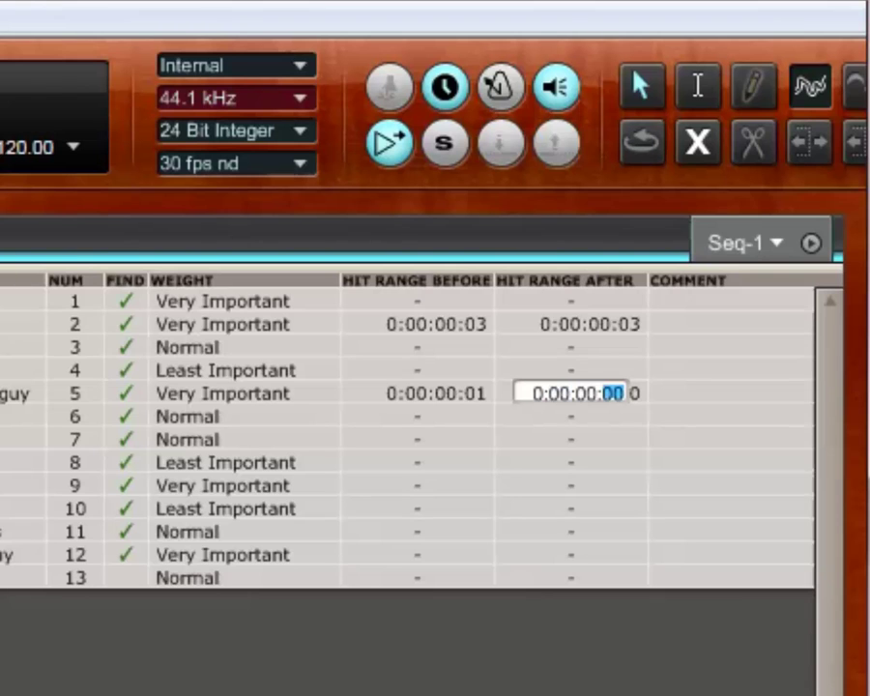
text(1)
key(Return)
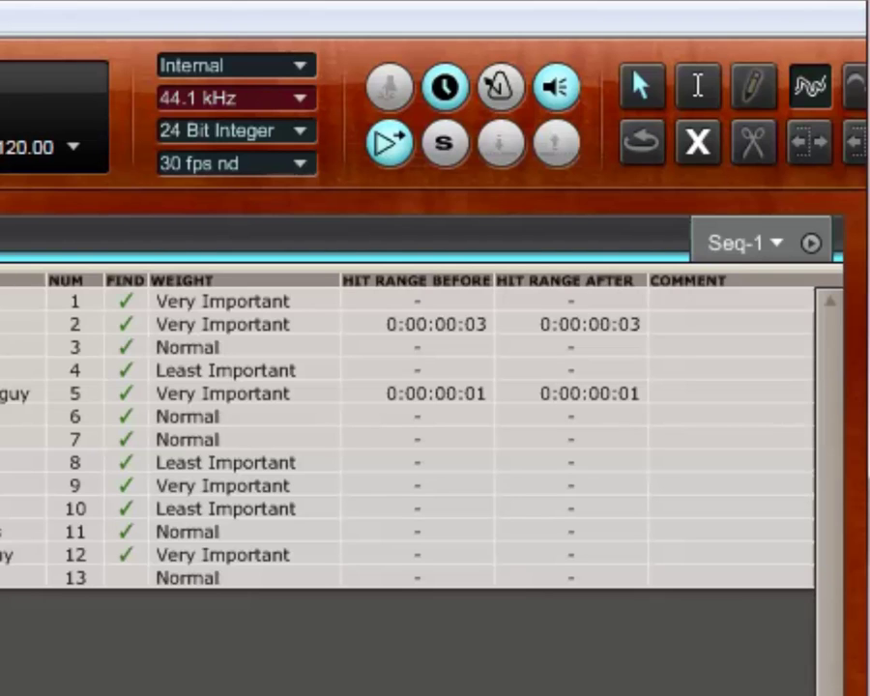
- Set the Cuffs on bad guy marker's hit range to 0:00:00:05 before and 0:00:00:05 after
double_click(432, 555)
key(Tab)
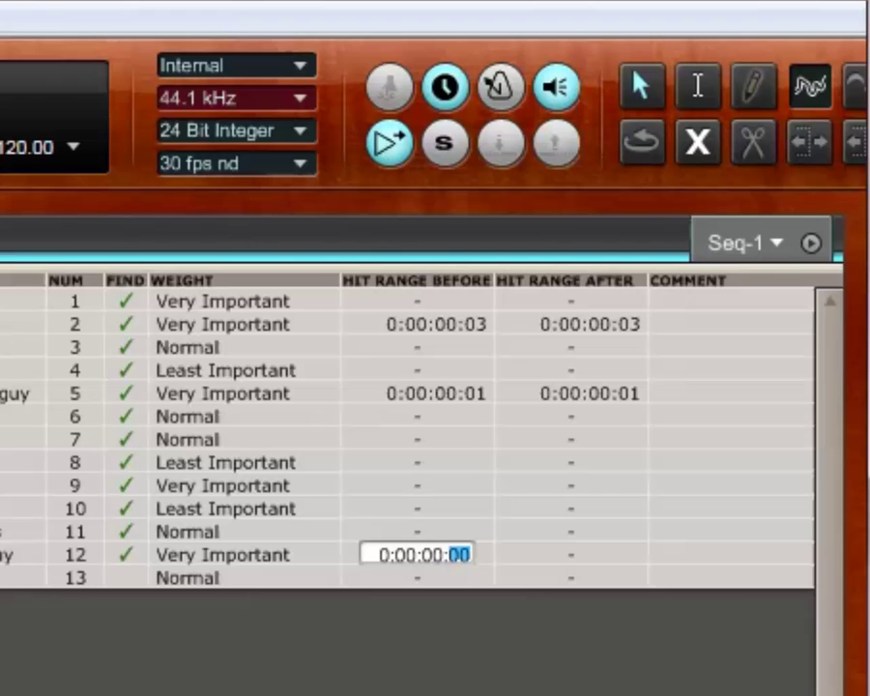
text(5)
double_click(559, 555)
click(613, 555)
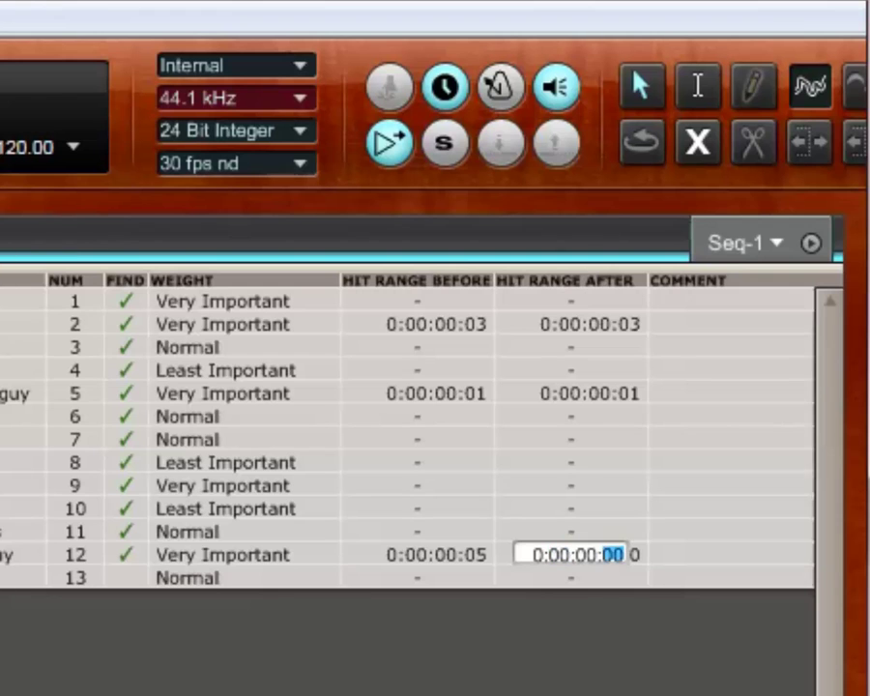
text(5)
key(Return)
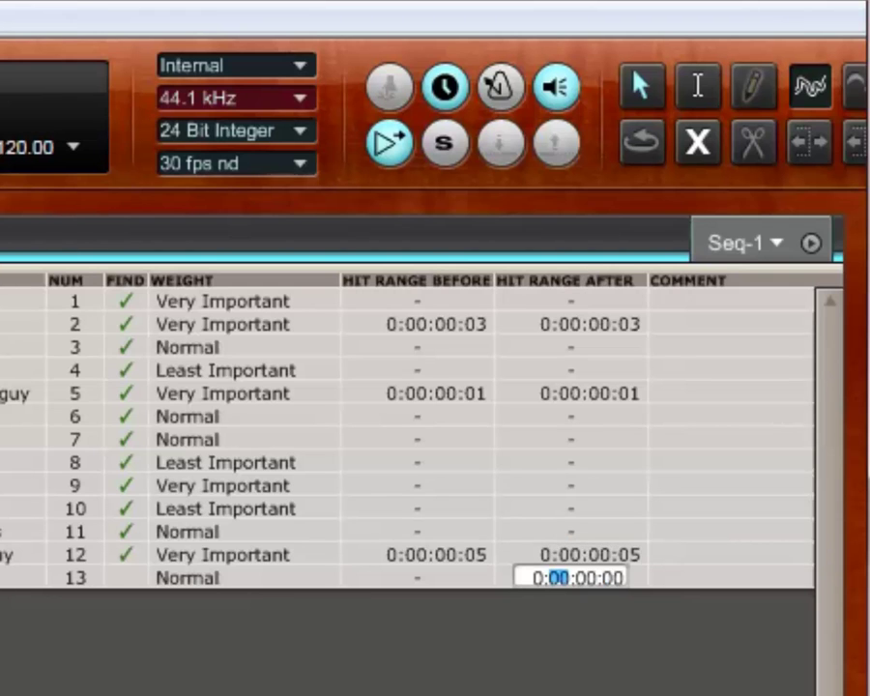
key(Return)
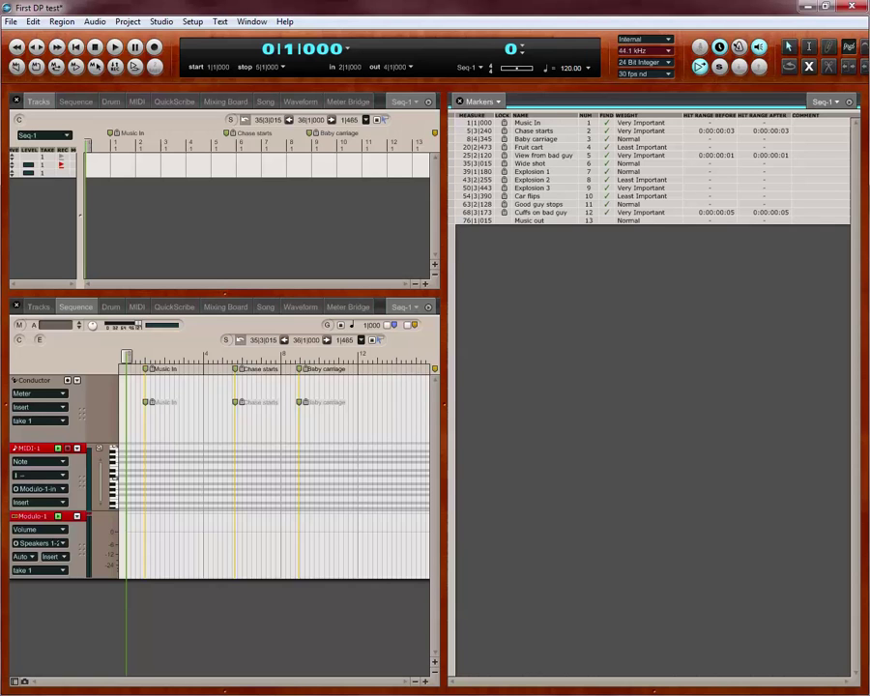
- Bring back the Find Tempo window with Seq-1 as its chunk and enlarge it to extend the marker details list
key(alt+Tab)
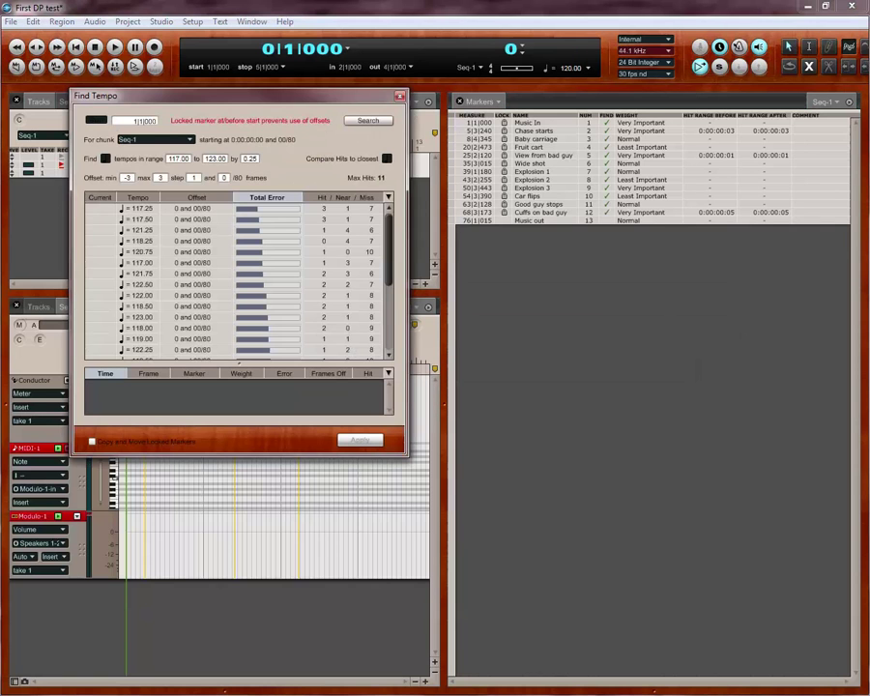
drag(232, 95, 348, 93)
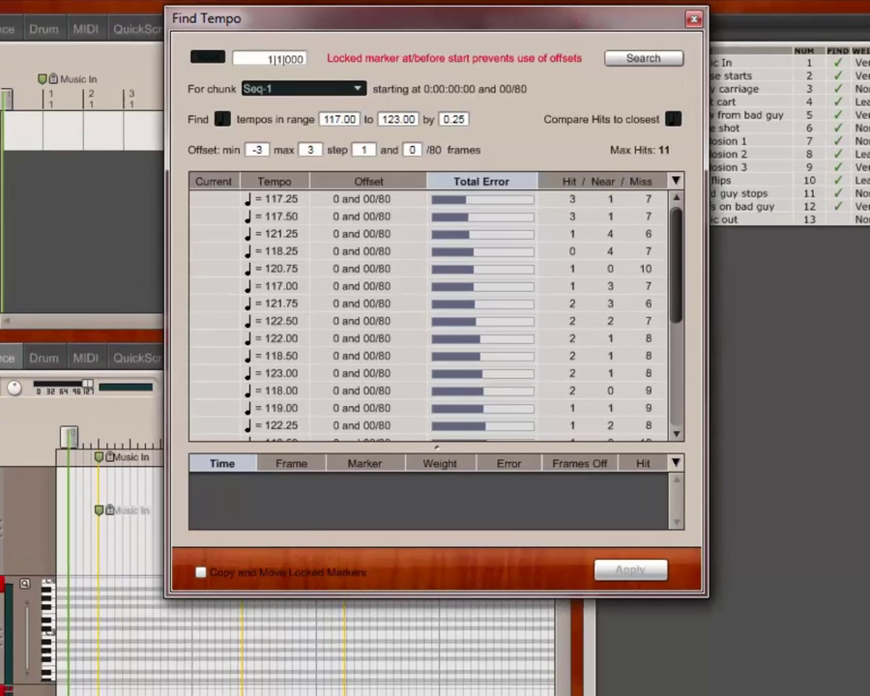
click(303, 89)
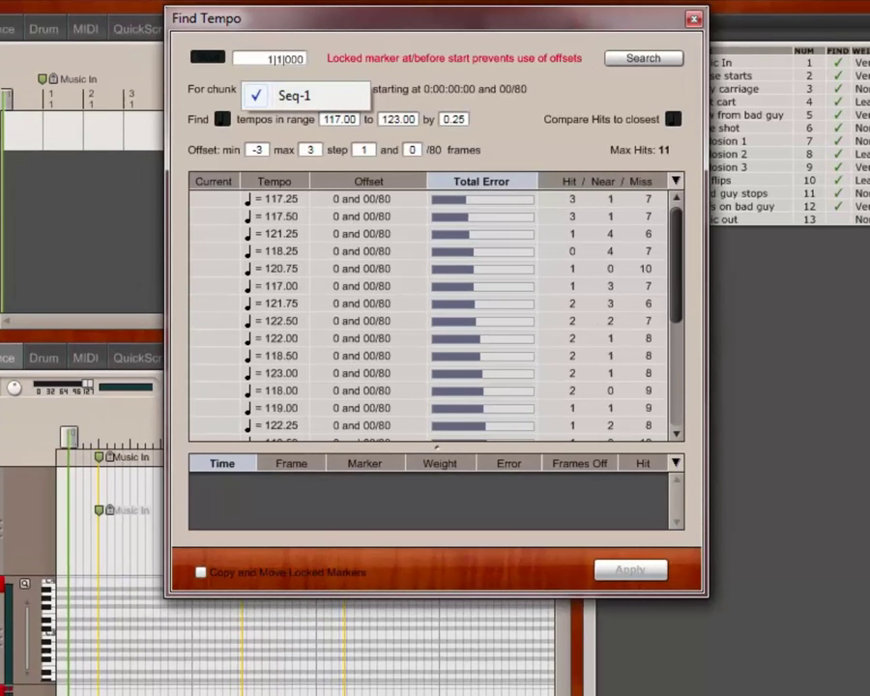
click(295, 96)
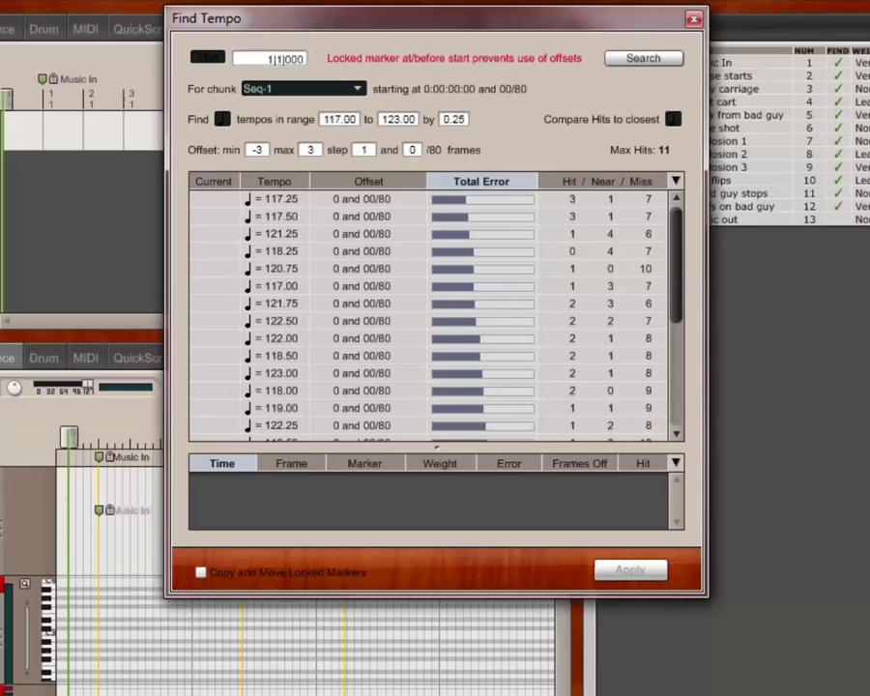
drag(437, 596, 438, 695)
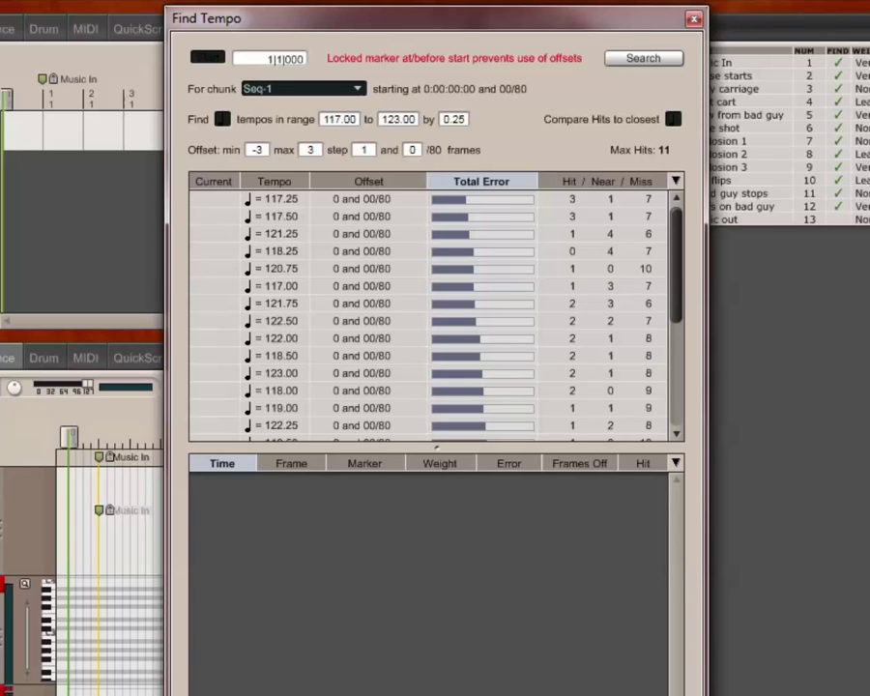
- Set the Find Tempo search range to tempos from 50 to 58
drag(324, 119, 357, 119)
text(50)
key(Tab)
key(ctrl+a)
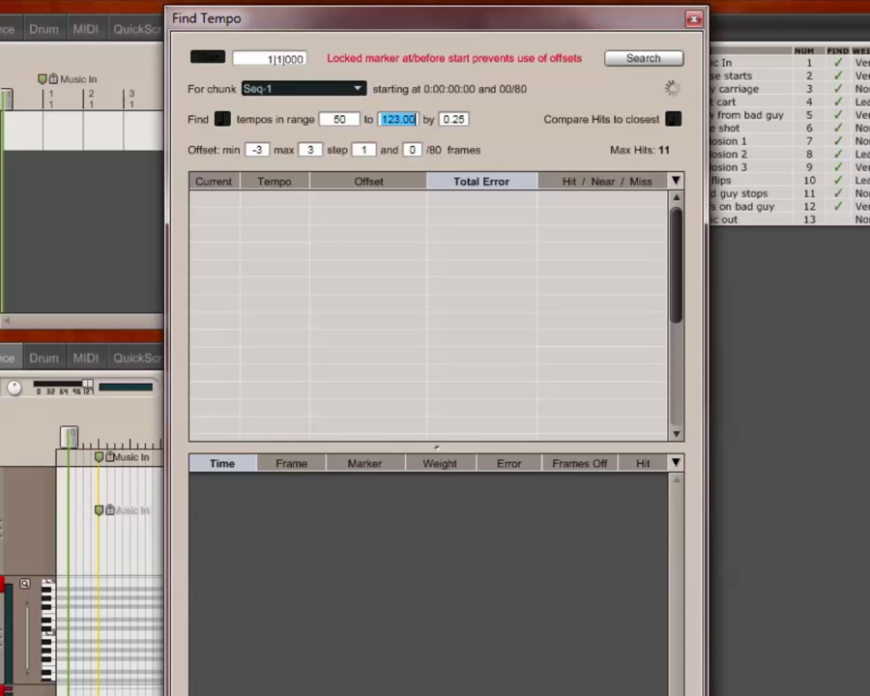
text(58)
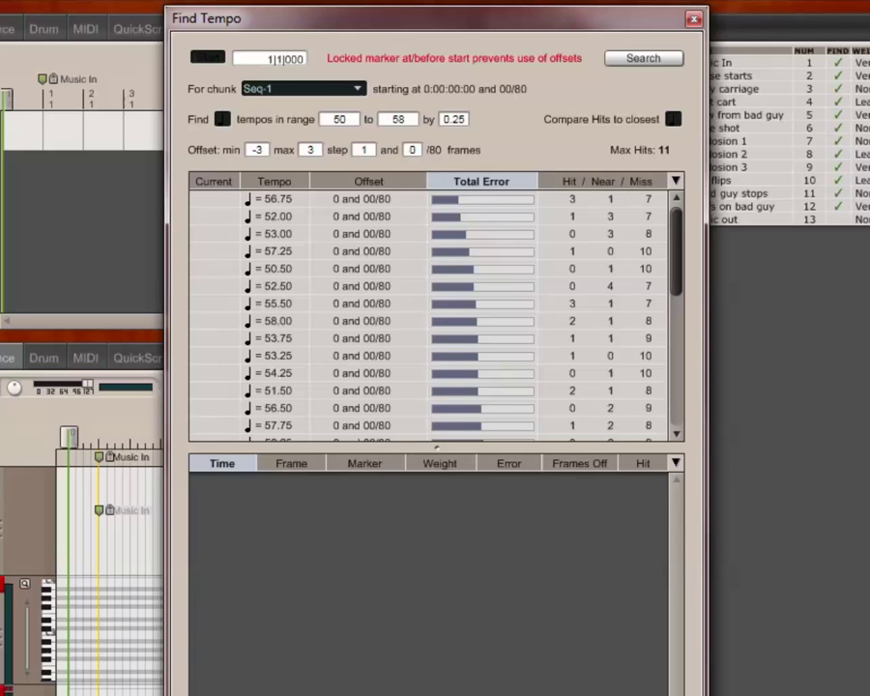
- Compare the marker hit details of the 56.75 and 55.50 tempo results
click(275, 199)
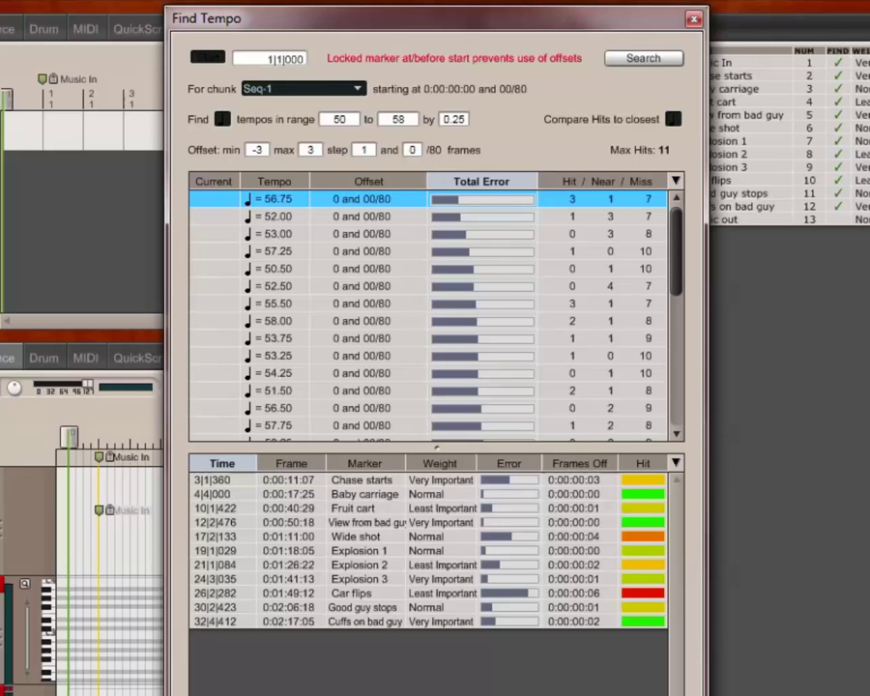
click(367, 304)
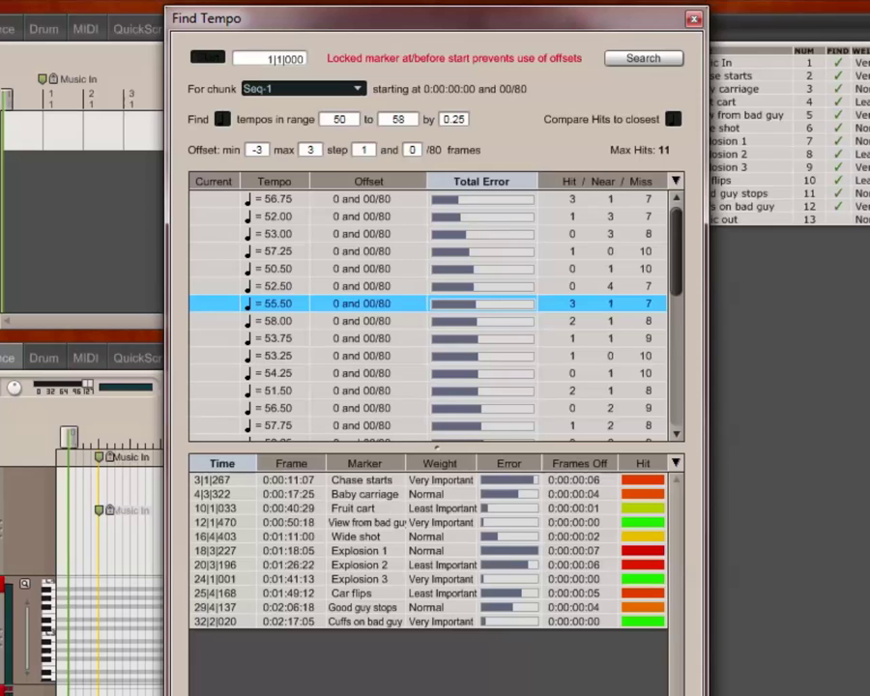
click(367, 199)
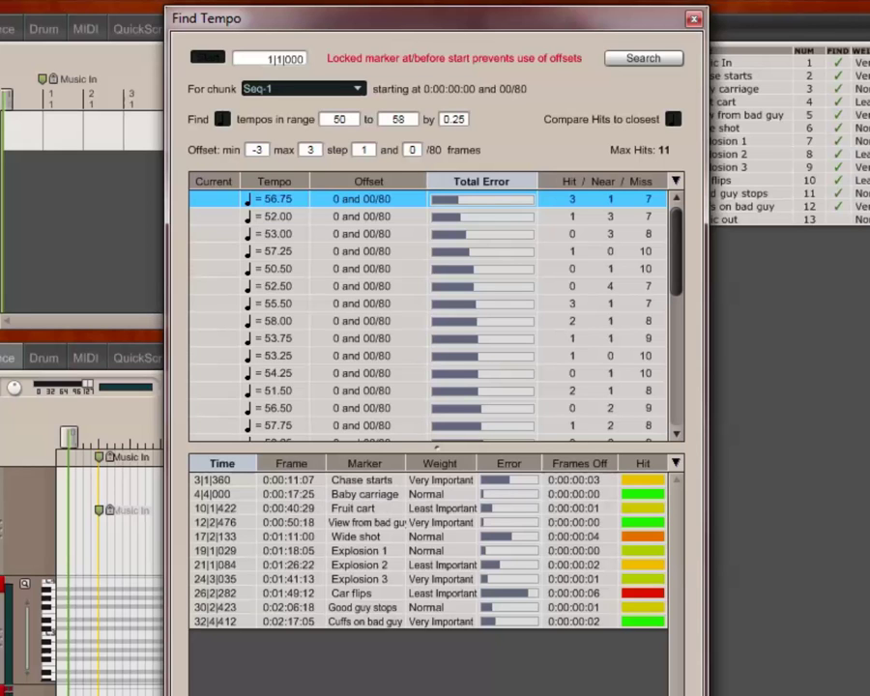
- Compare hits to the closest eighth note and examine the marker details for tempos 51.25 and 55.25
click(674, 119)
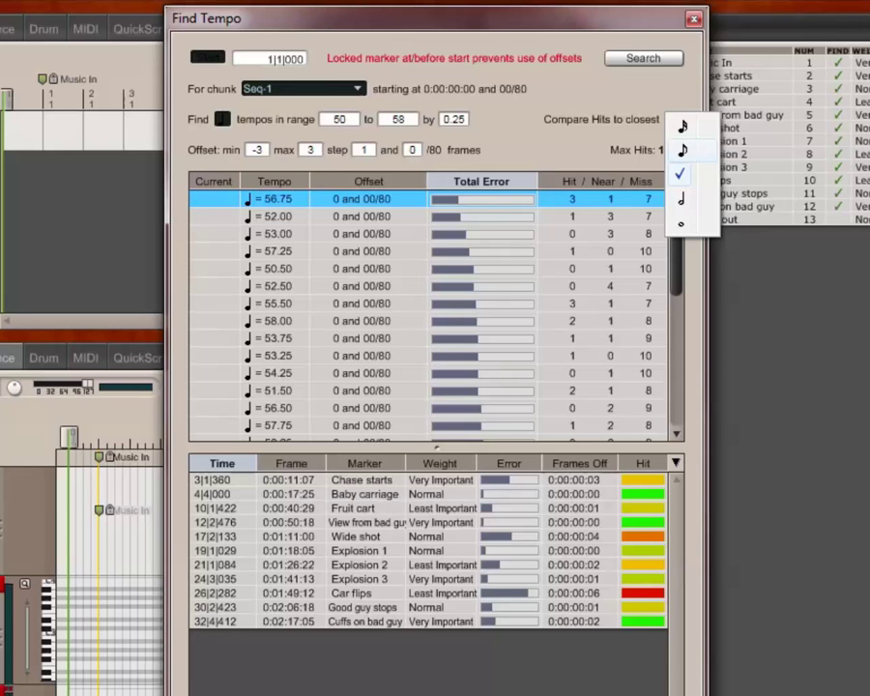
click(682, 150)
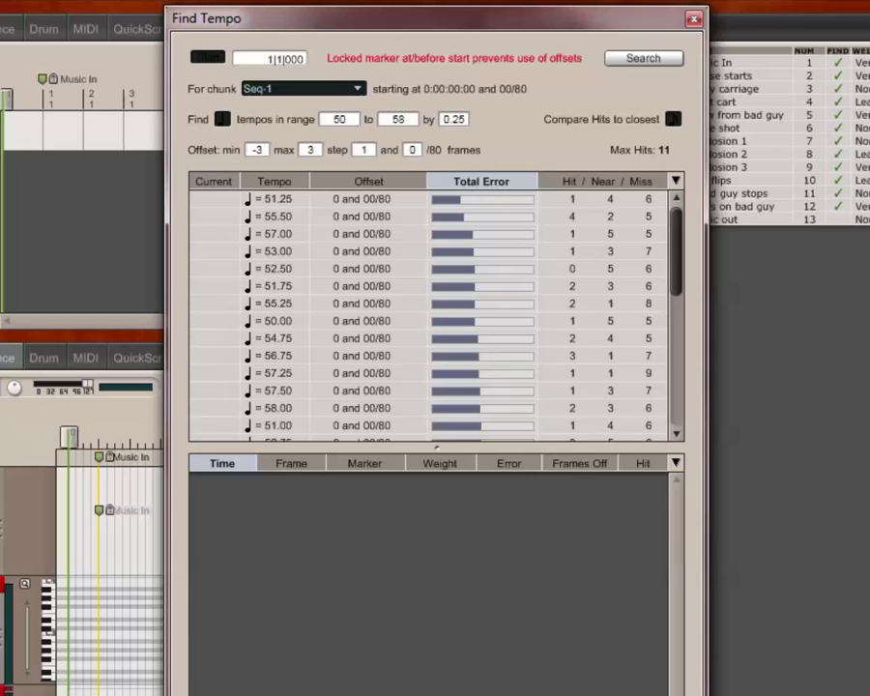
click(275, 199)
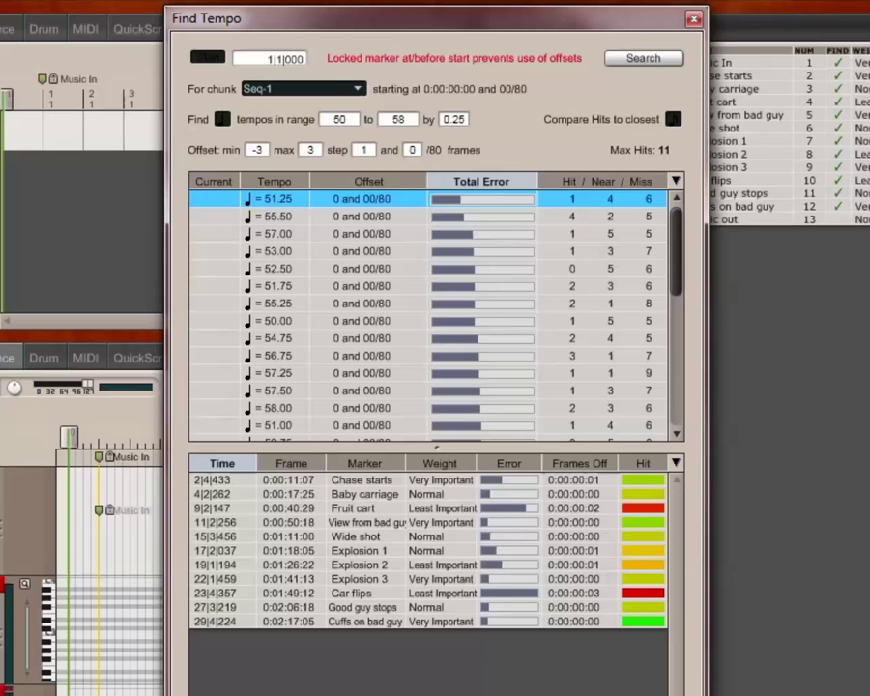
click(363, 304)
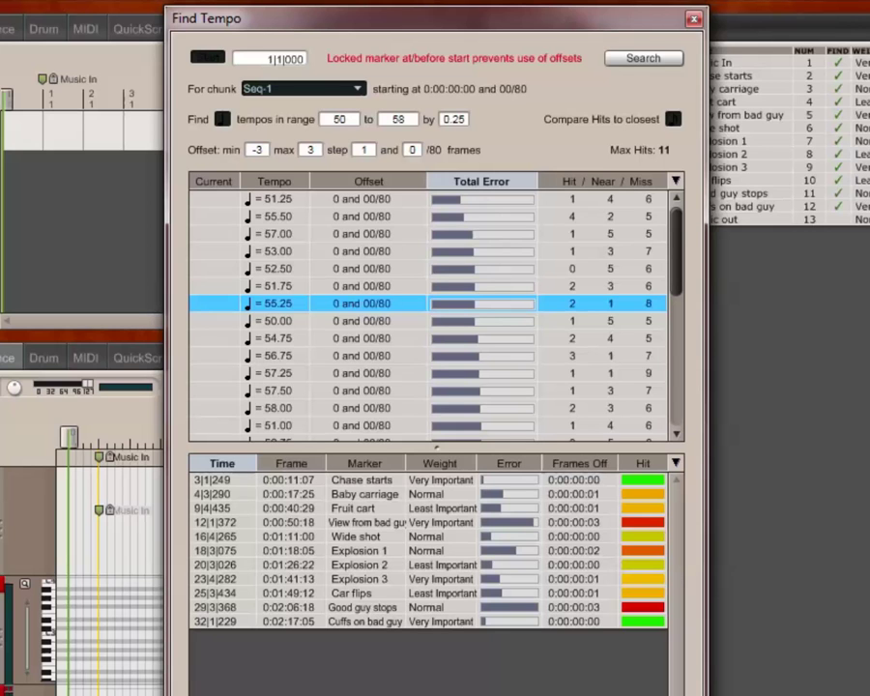
- Compare hits to the closest quarter note, check the 55.50 result, and select the 56.75 tempo
click(673, 119)
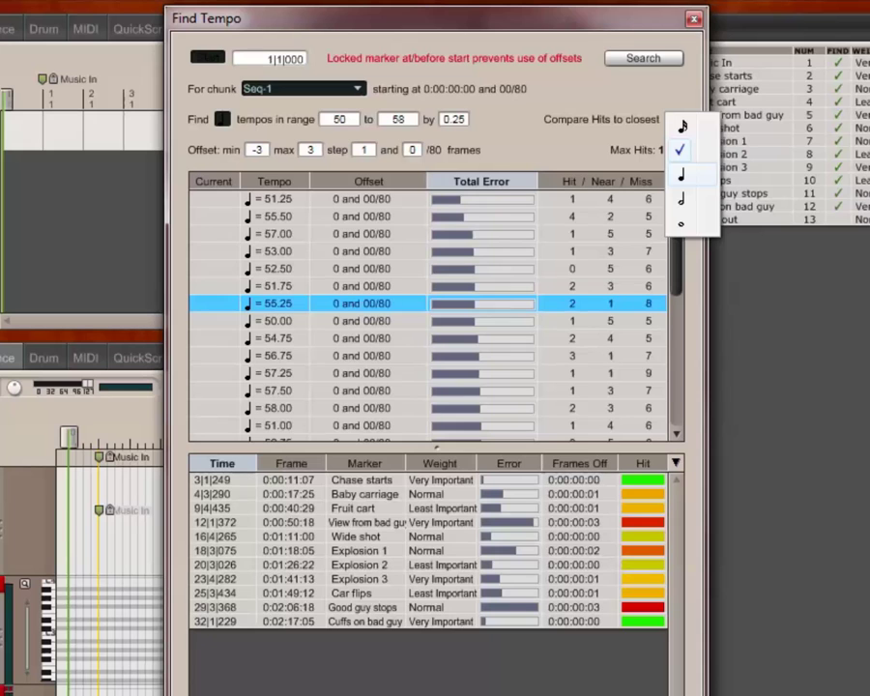
click(682, 175)
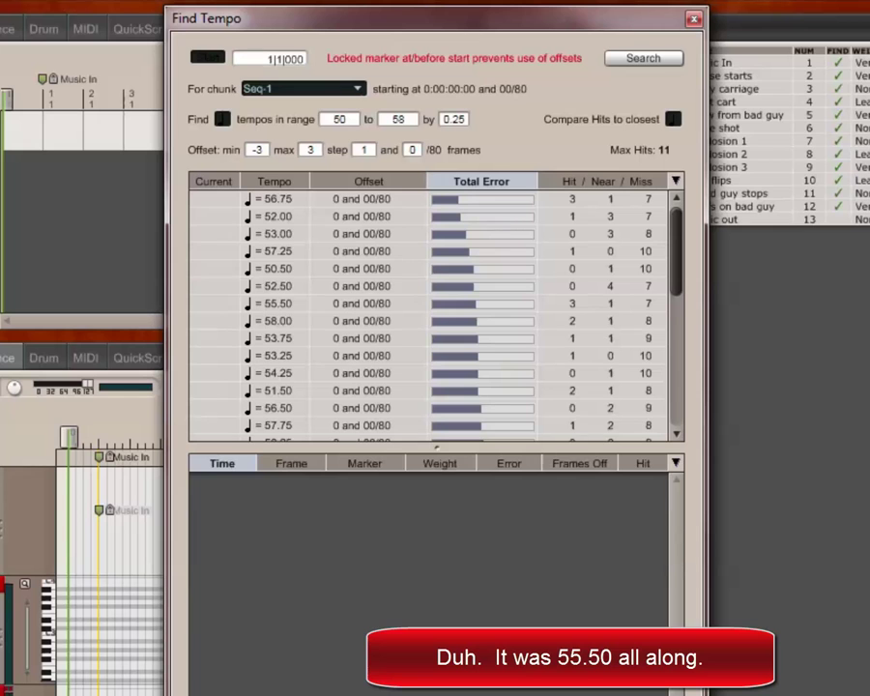
click(278, 304)
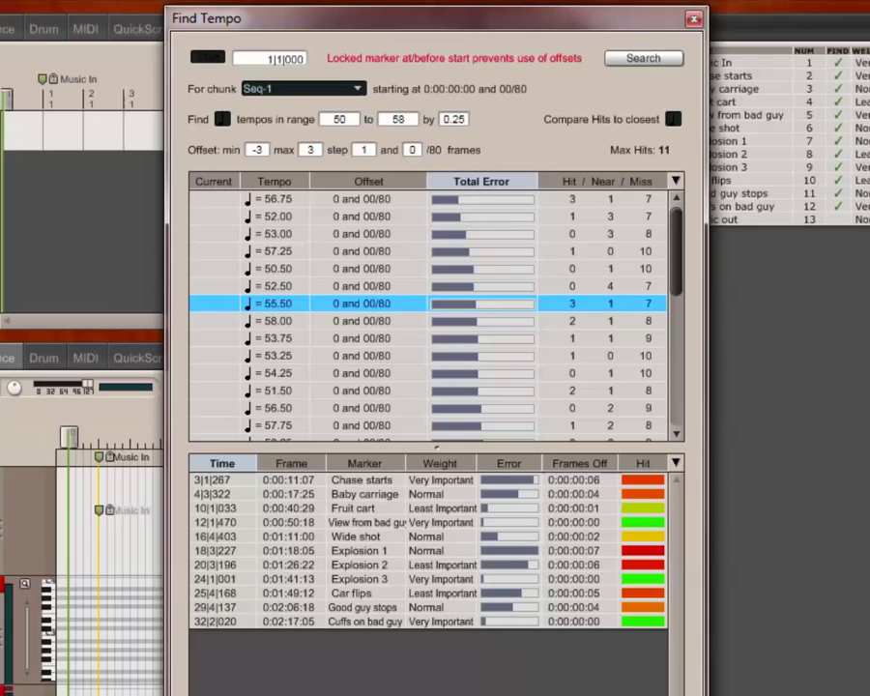
click(279, 304)
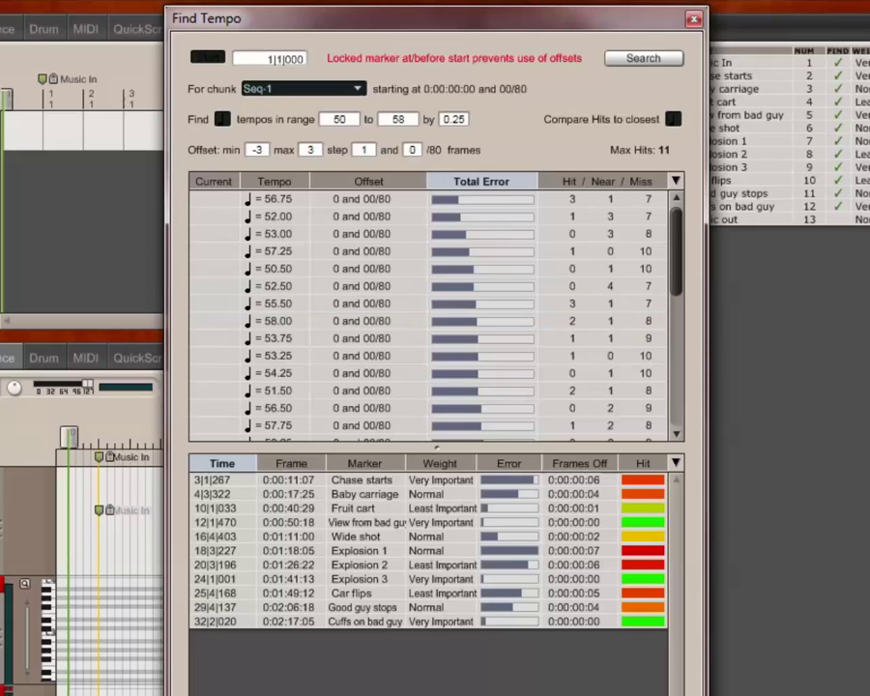
click(278, 199)
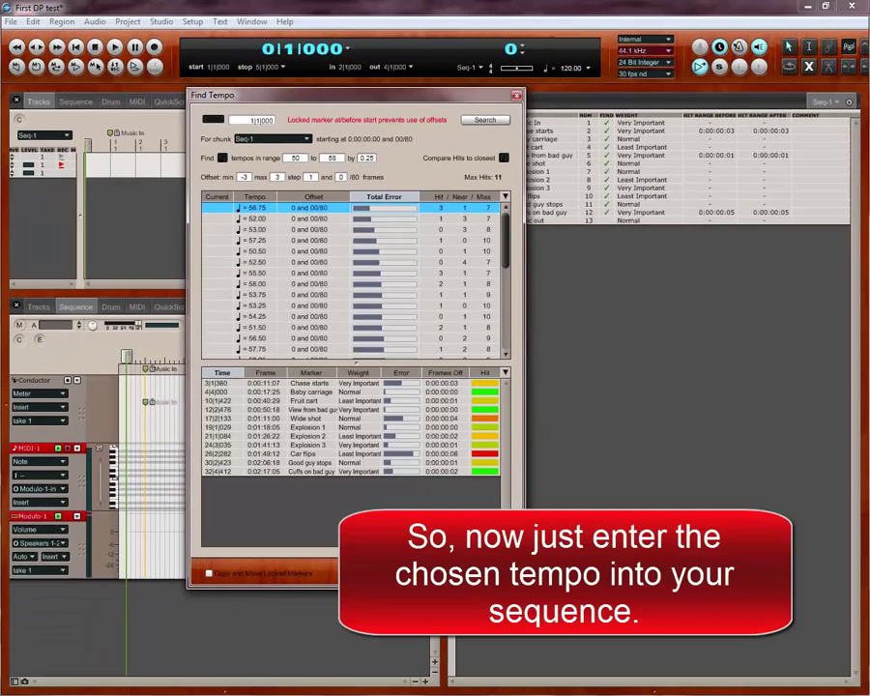